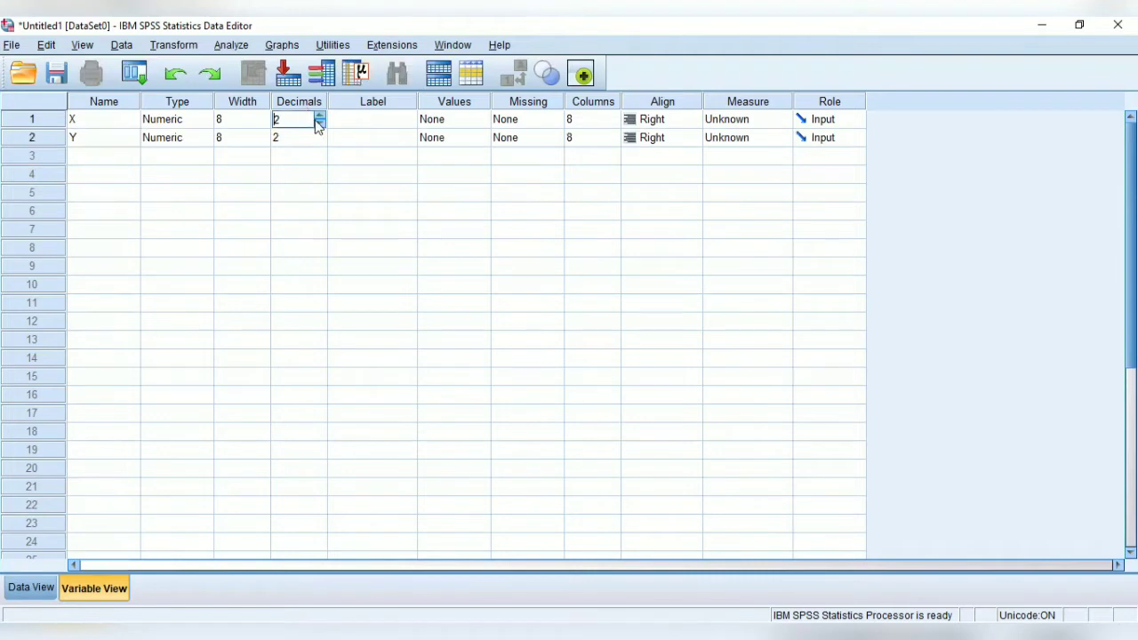
Set the number of decimals to 0 for both variables X and Y.
{"action": "left_click", "coordinate": [320, 124]}
{"action": "left_click", "coordinate": [320, 124]}
{"action": "left_click", "coordinate": [320, 135]}
{"action": "left_click", "coordinate": [320, 143]}
{"action": "left_click", "coordinate": [320, 142]}
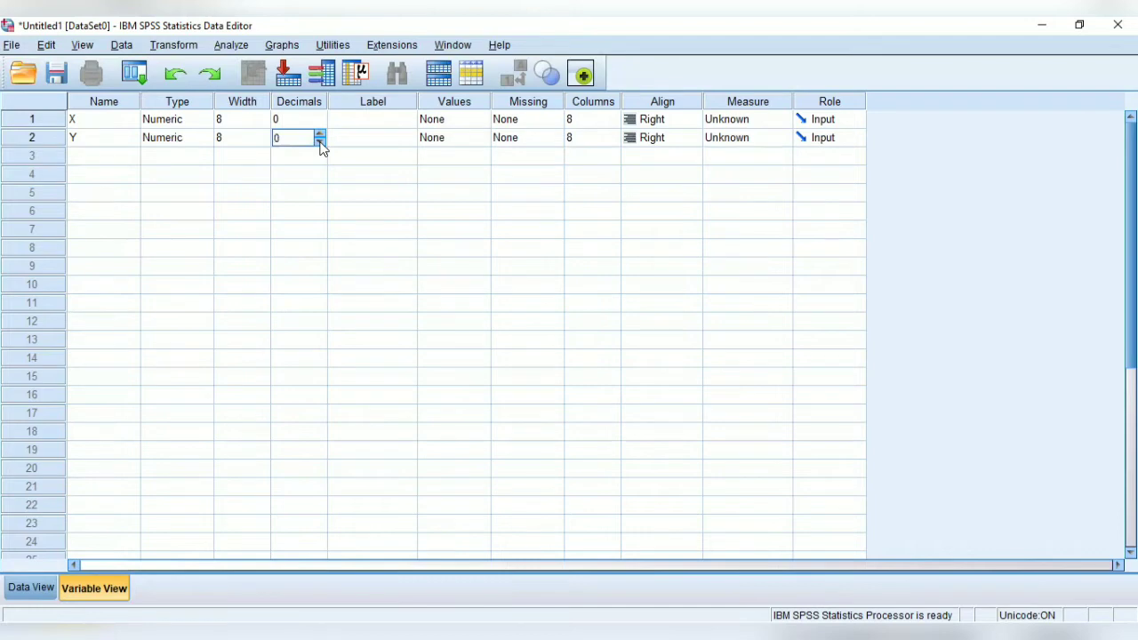
Give variable X the label Stres Belajar.
{"action": "left_click", "coordinate": [386, 120]}
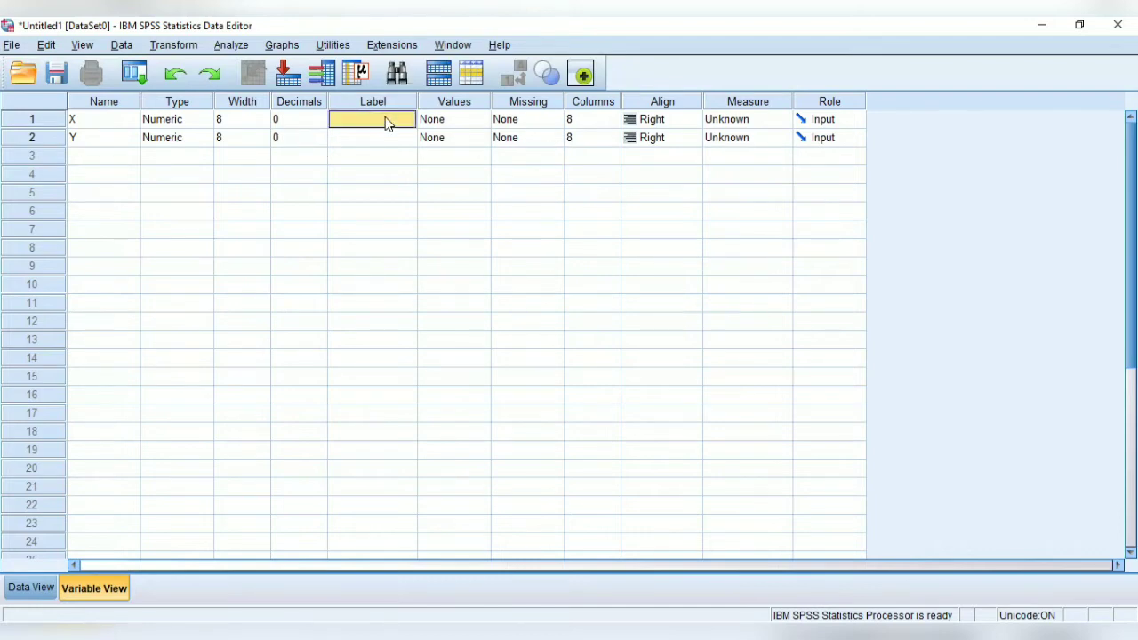
{"action": "left_click", "coordinate": [387, 117]}
{"action": "type", "text": "S"}
{"action": "type", "text": "r="}
{"action": "type", "text": "res"}
{"action": "key", "text": "alt+Tab"}
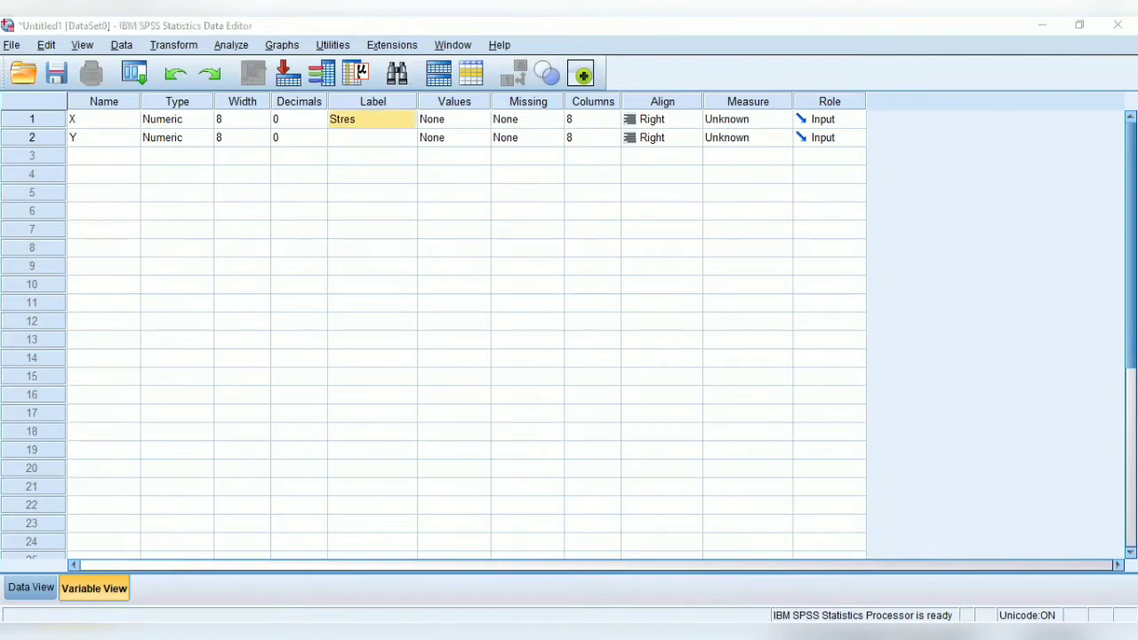
{"action": "left_click", "coordinate": [376, 125]}
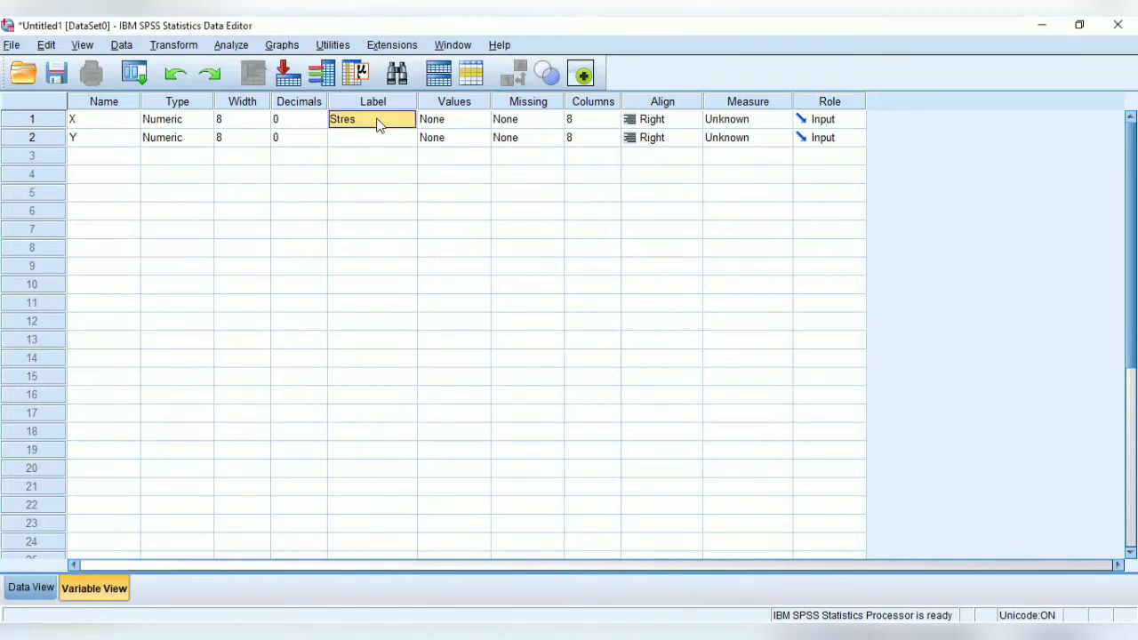
{"action": "type", "text": "s"}
{"action": "key", "text": "BackSpace"}
{"action": "type", "text": "Stres Belajar"}
{"action": "key", "text": "Return"}
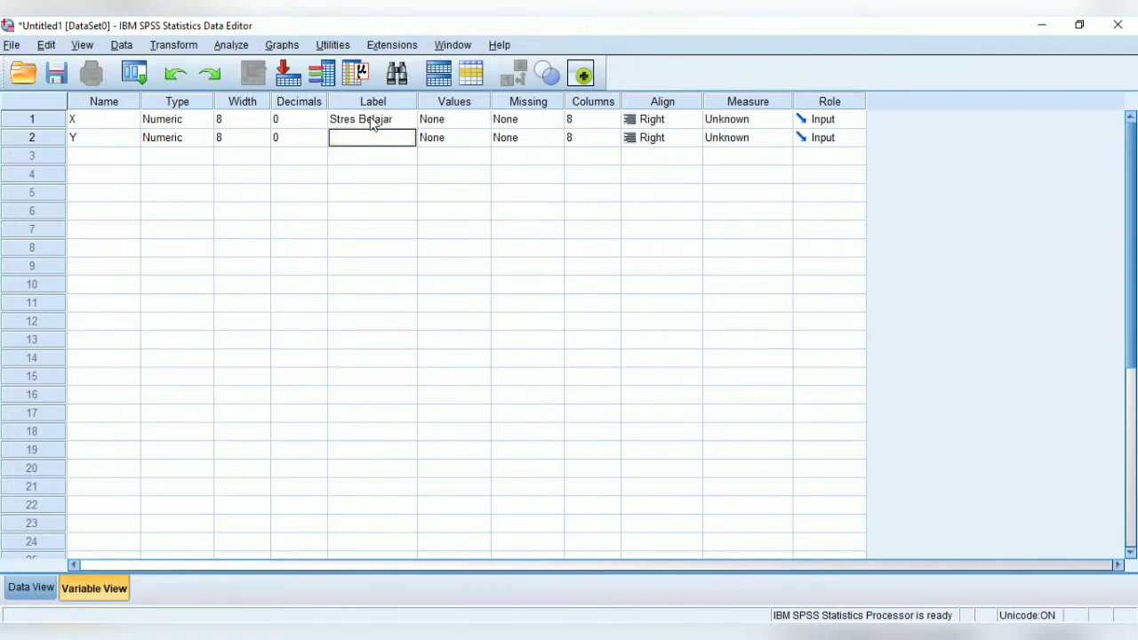
Give variable Y the label Prestasi Belajar.
{"action": "type", "text": "P"}
{"action": "key", "text": "Caps_Lock"}
{"action": "type", "text": "restasi Belajar"}
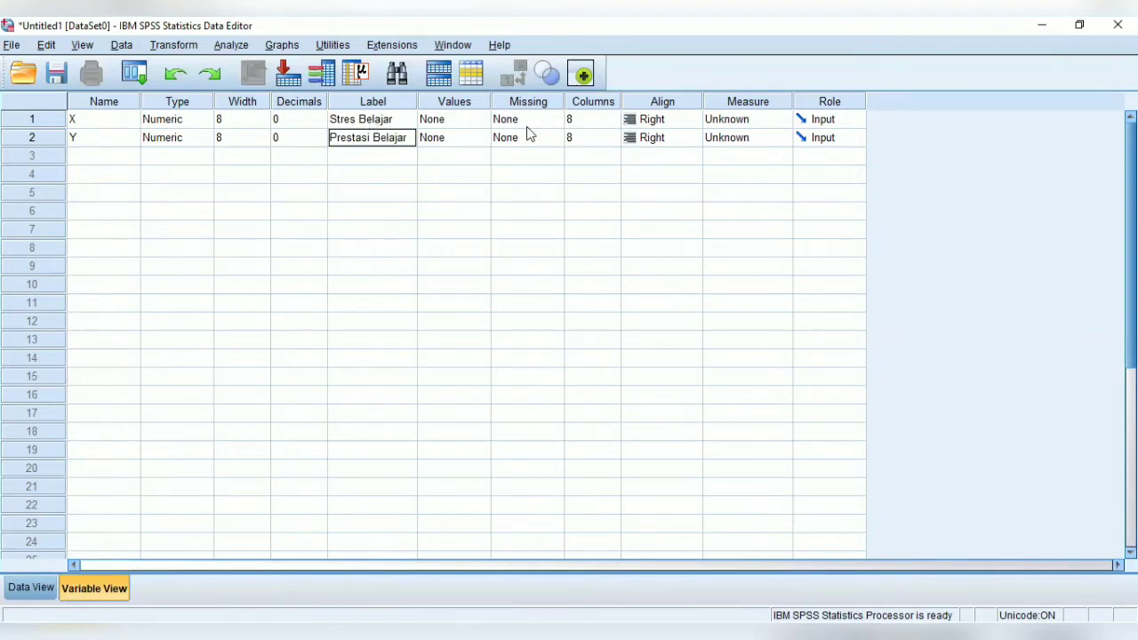
Set the measurement level of both X and Y to Scale.
{"action": "left_click", "coordinate": [753, 122]}
{"action": "left_click", "coordinate": [758, 136]}
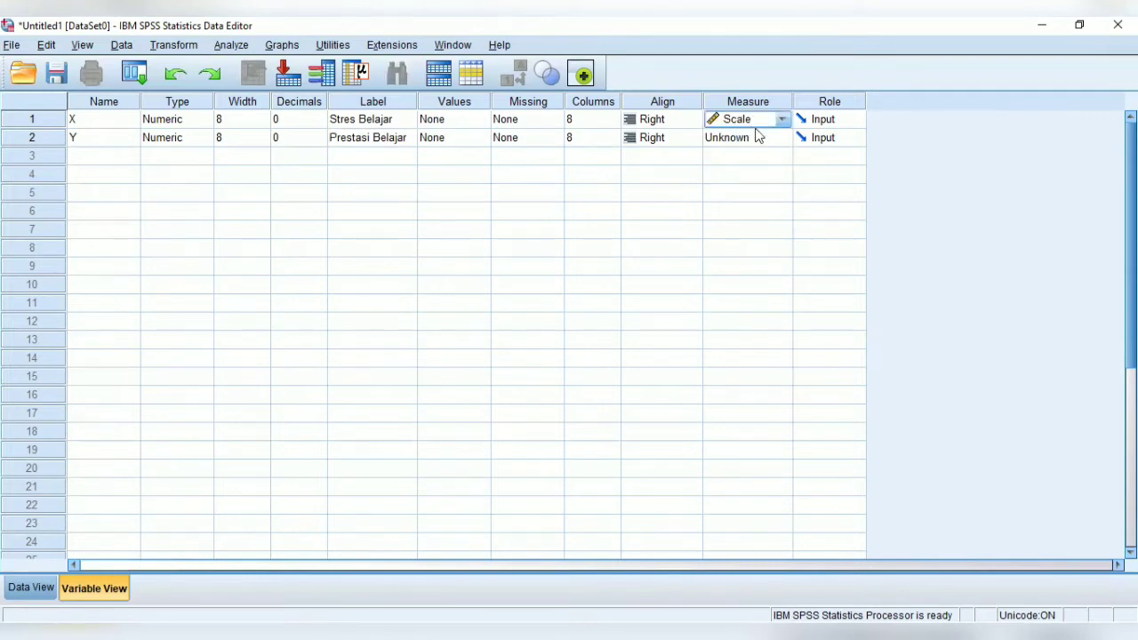
{"action": "left_click", "coordinate": [756, 137]}
{"action": "left_click", "coordinate": [757, 156]}
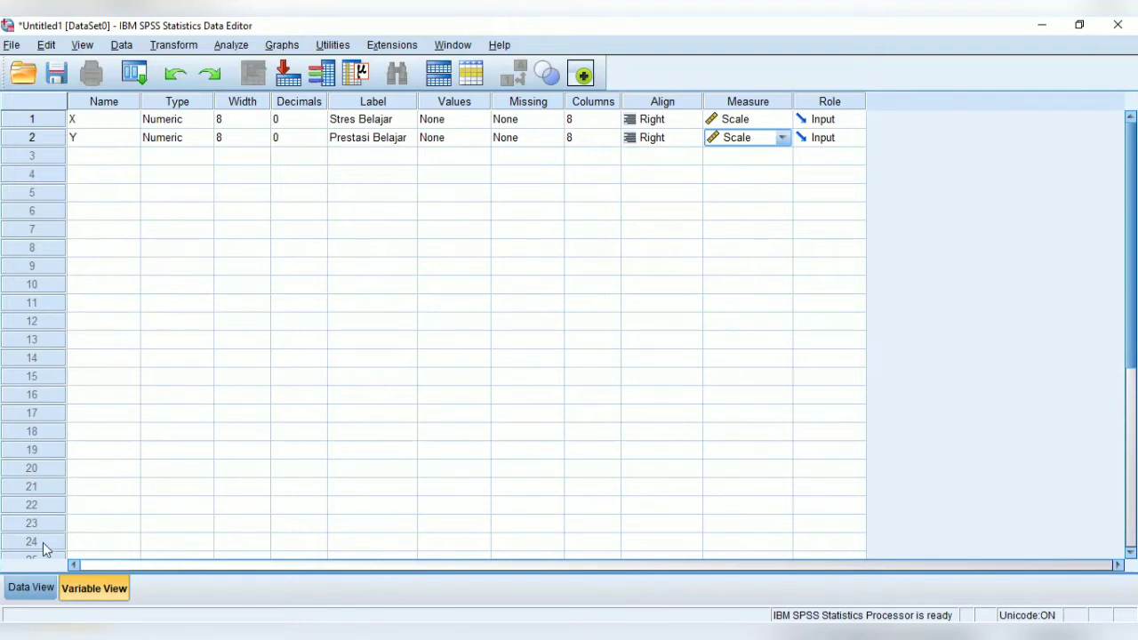
Paste the copied data values into the X and Y columns of the data grid, starting at the first case.
{"action": "left_click", "coordinate": [31, 588]}
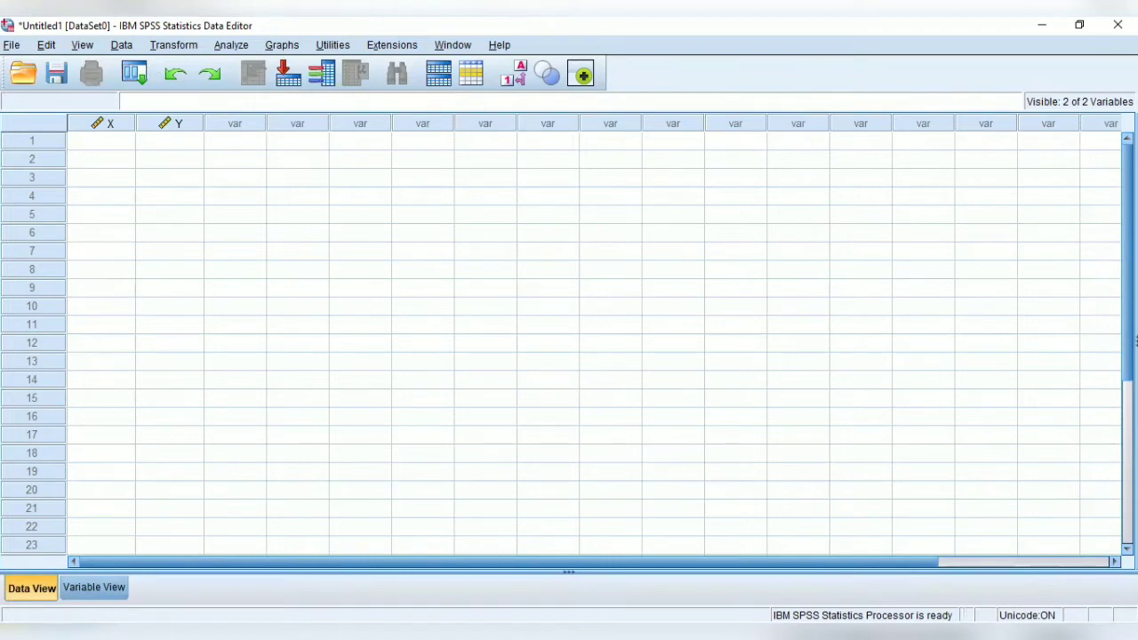
{"action": "key", "text": "alt+Tab"}
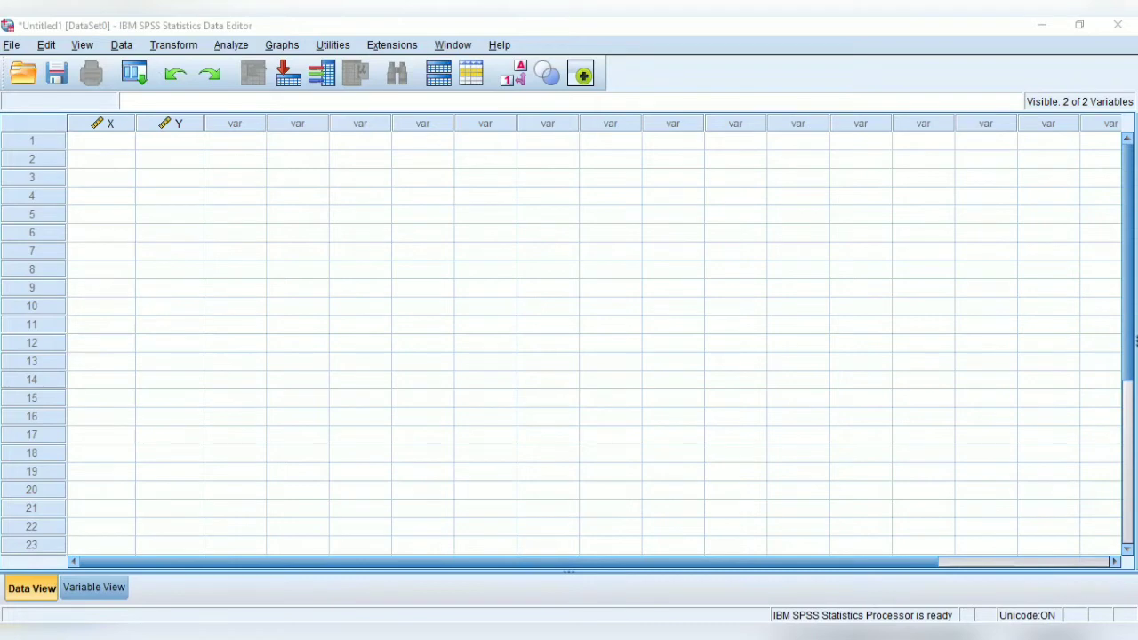
{"action": "left_click", "coordinate": [95, 146]}
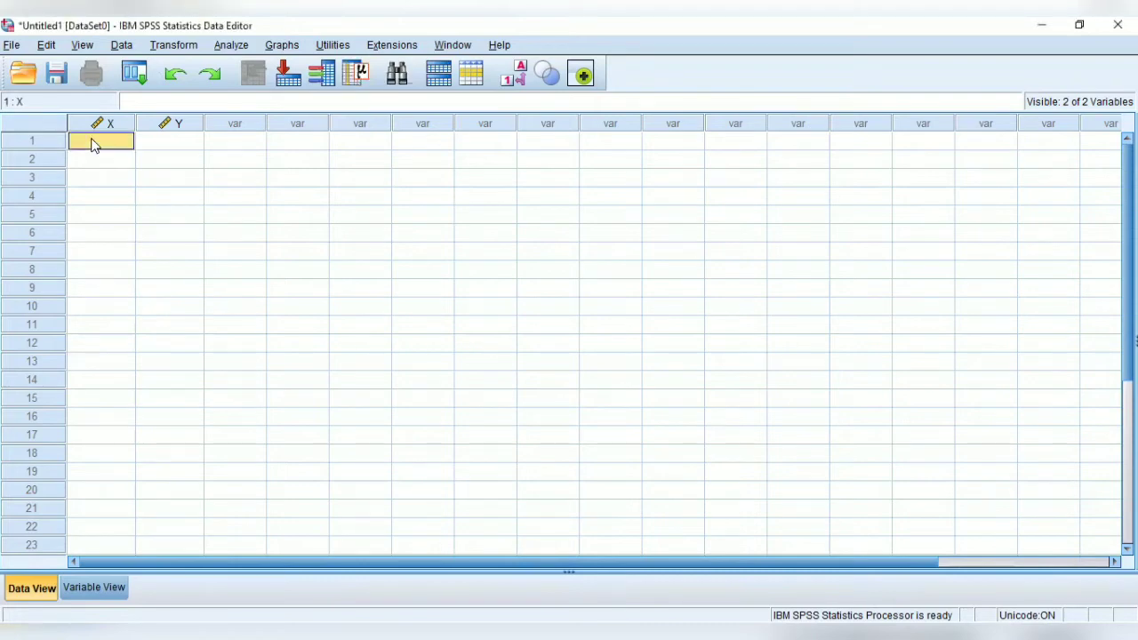
{"action": "right_click", "coordinate": [95, 146]}
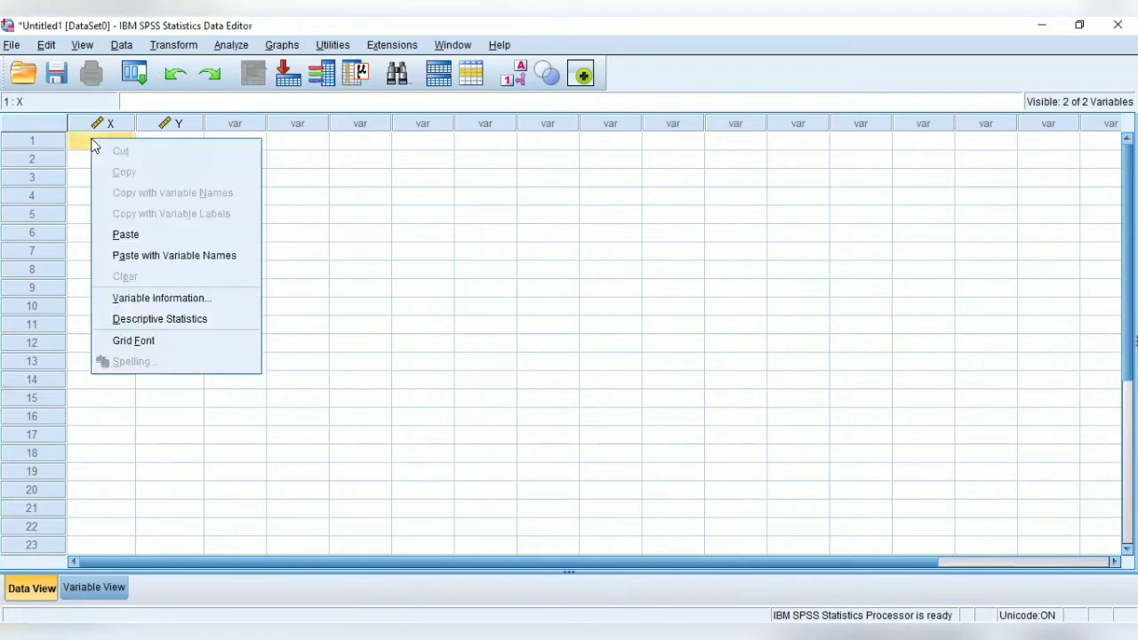
{"action": "left_click", "coordinate": [125, 235]}
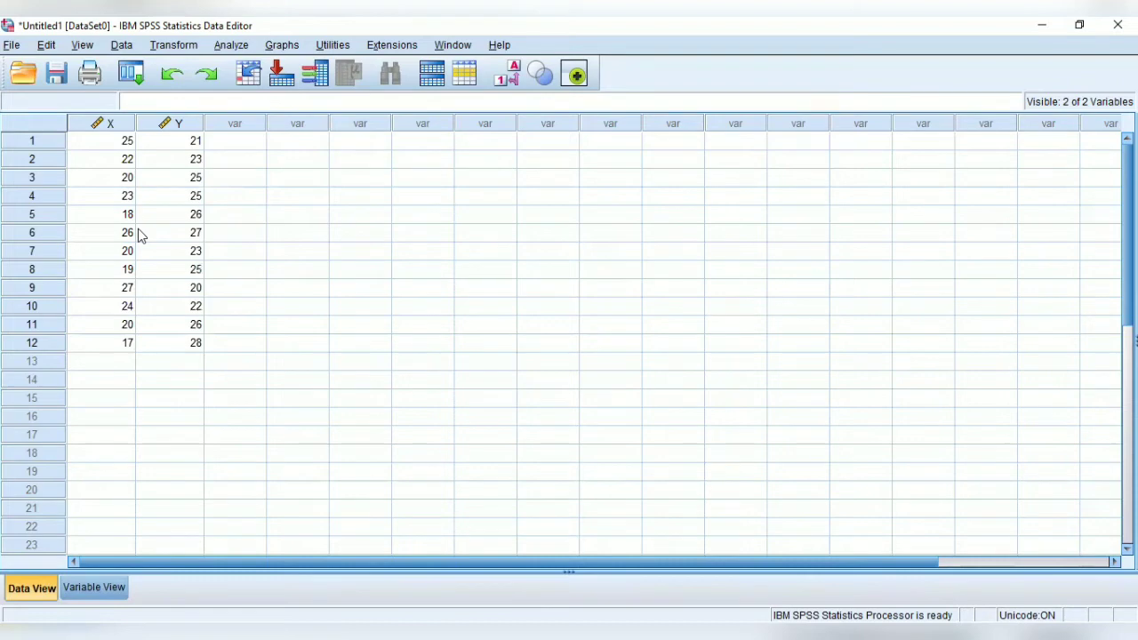
Run a linear regression with Prestasi Belajar [Y] as the dependent and Stres Belajar [X] as the independent variable.
{"action": "left_click", "coordinate": [231, 46]}
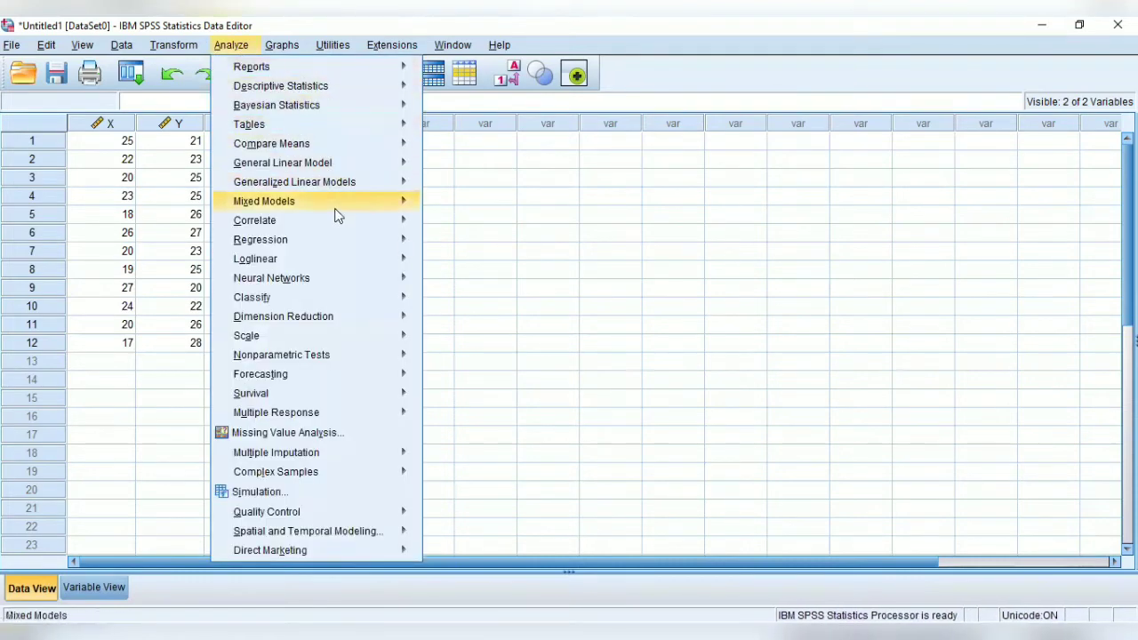
{"action": "mouse_move", "coordinate": [341, 229]}
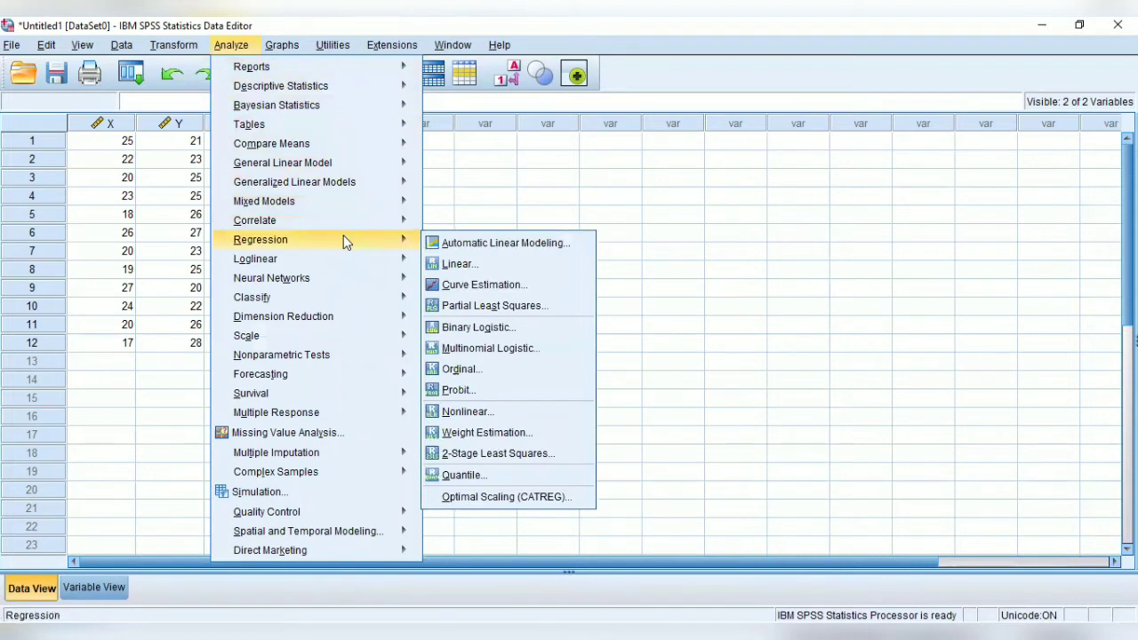
{"action": "left_click", "coordinate": [447, 269]}
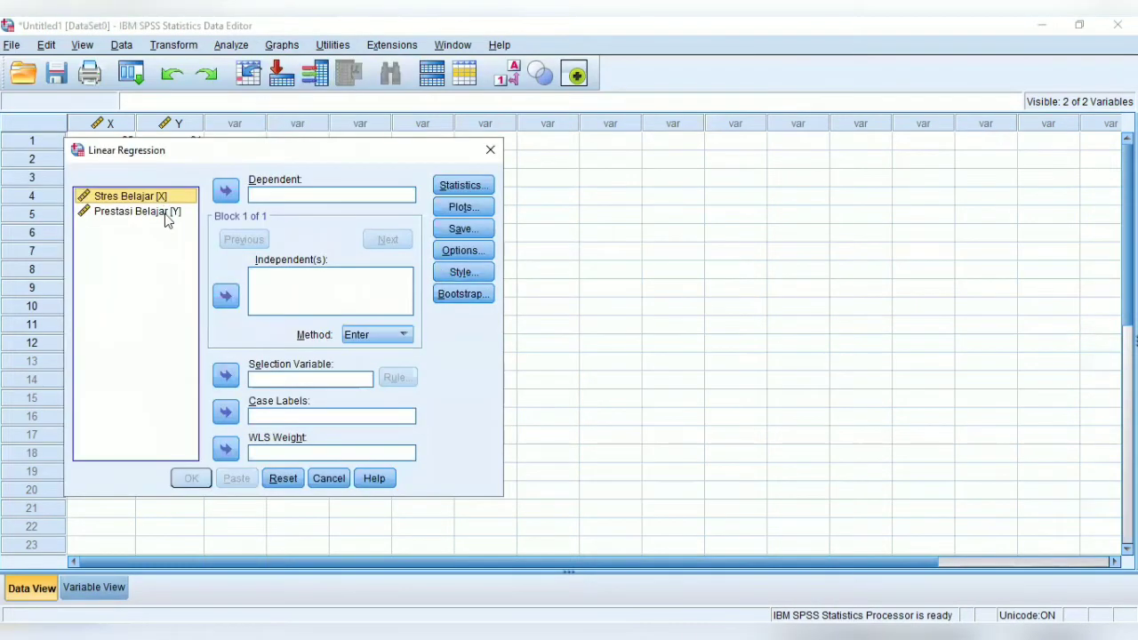
{"action": "left_click", "coordinate": [165, 213]}
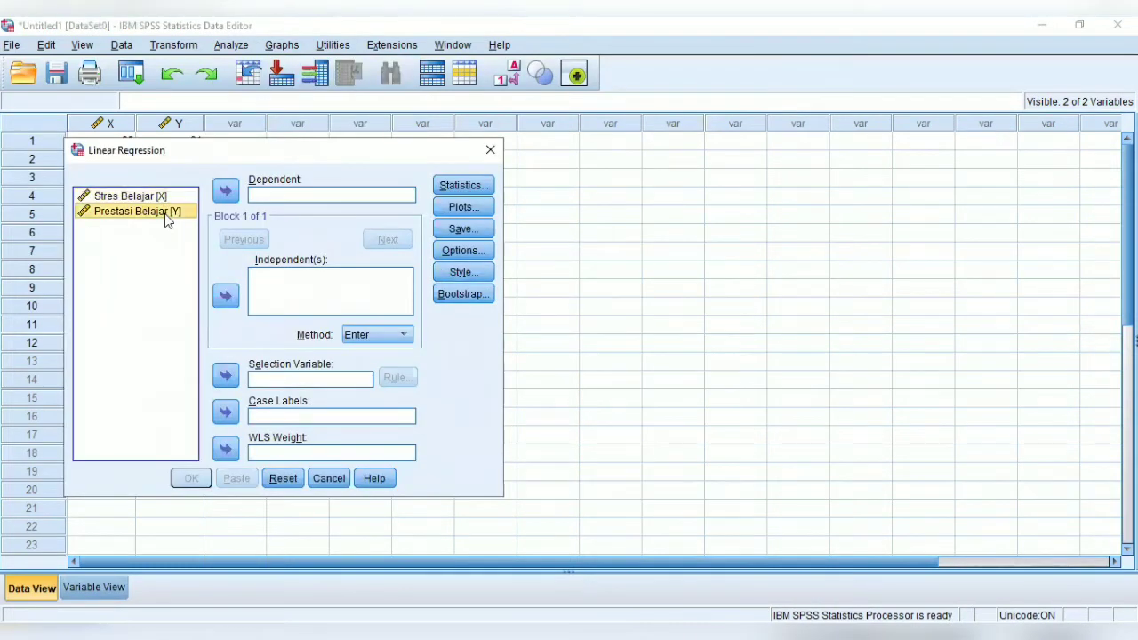
{"action": "left_click", "coordinate": [225, 193]}
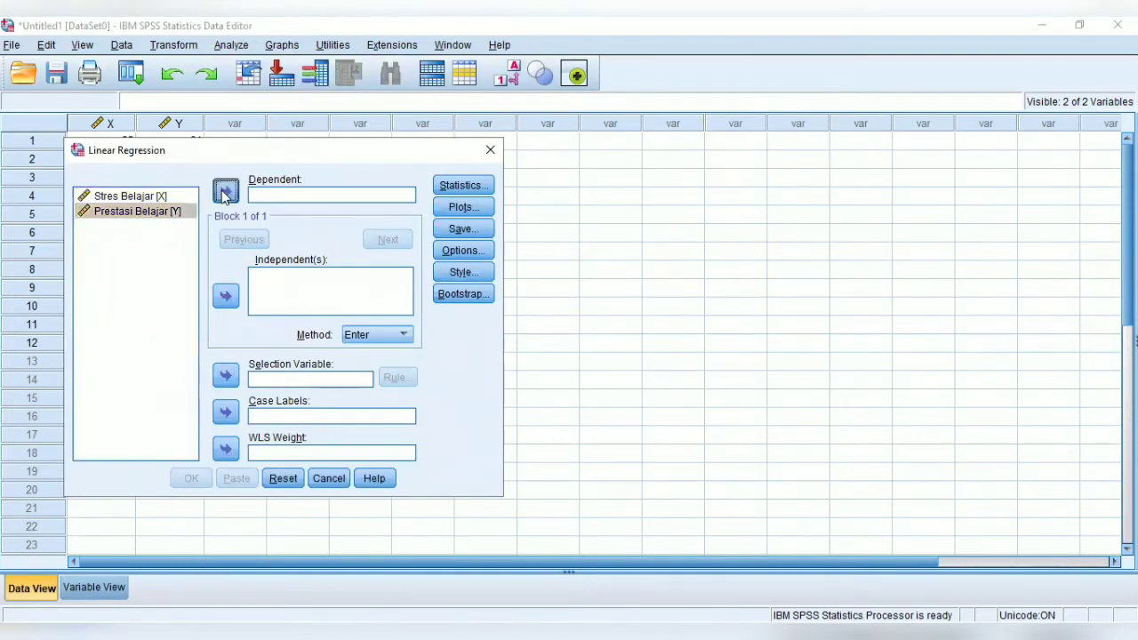
{"action": "left_click", "coordinate": [157, 196]}
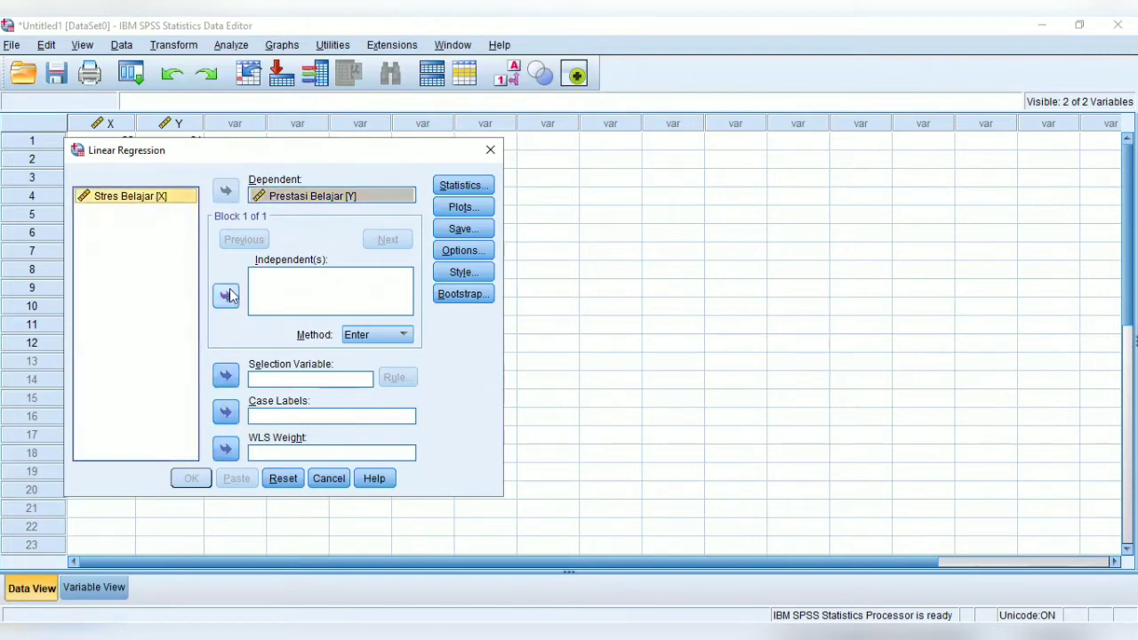
{"action": "left_click", "coordinate": [227, 295]}
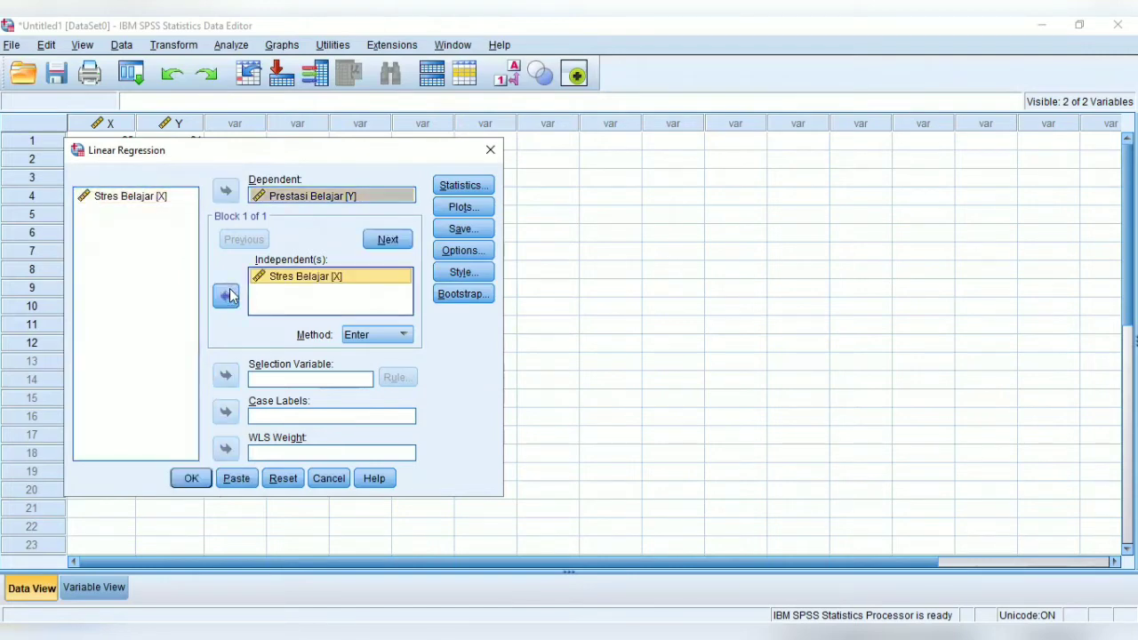
{"action": "left_click", "coordinate": [192, 479]}
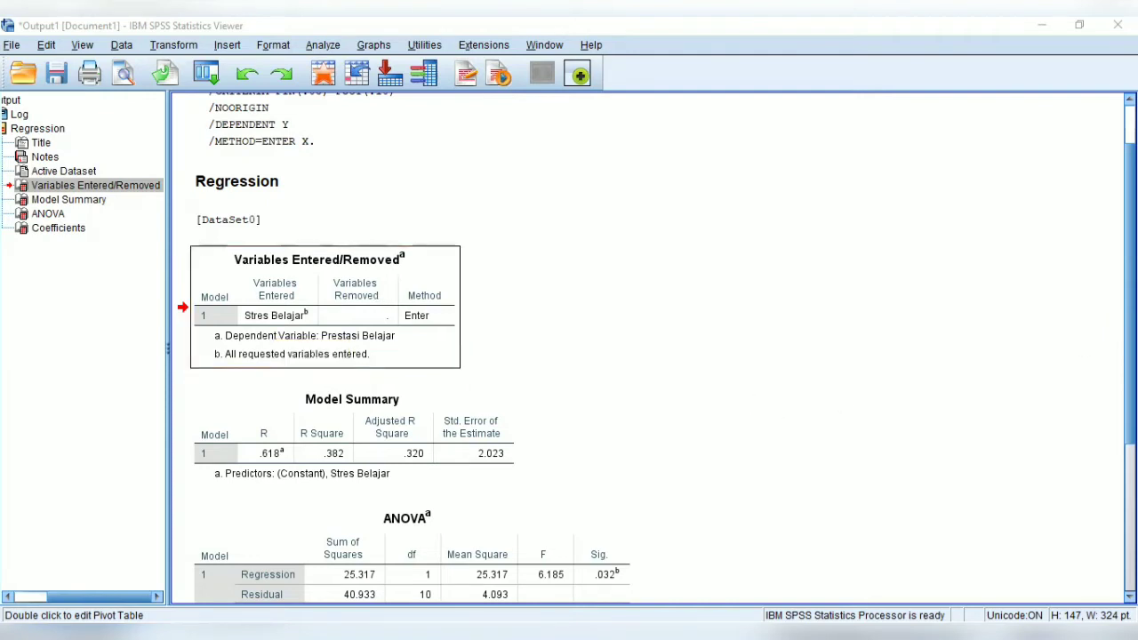
Examine the Model Summary, ANOVA and Coefficients tables in the regression output.
{"action": "scroll", "coordinate": [543, 294], "scroll_direction": "down", "scroll_amount": 4}
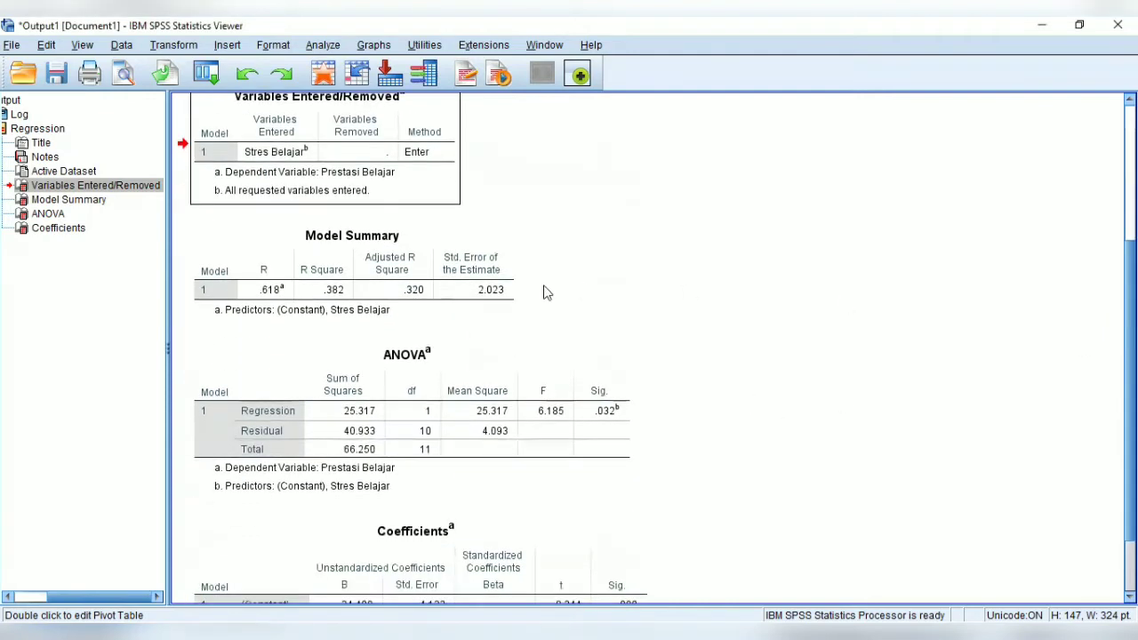
{"action": "left_click", "coordinate": [508, 295]}
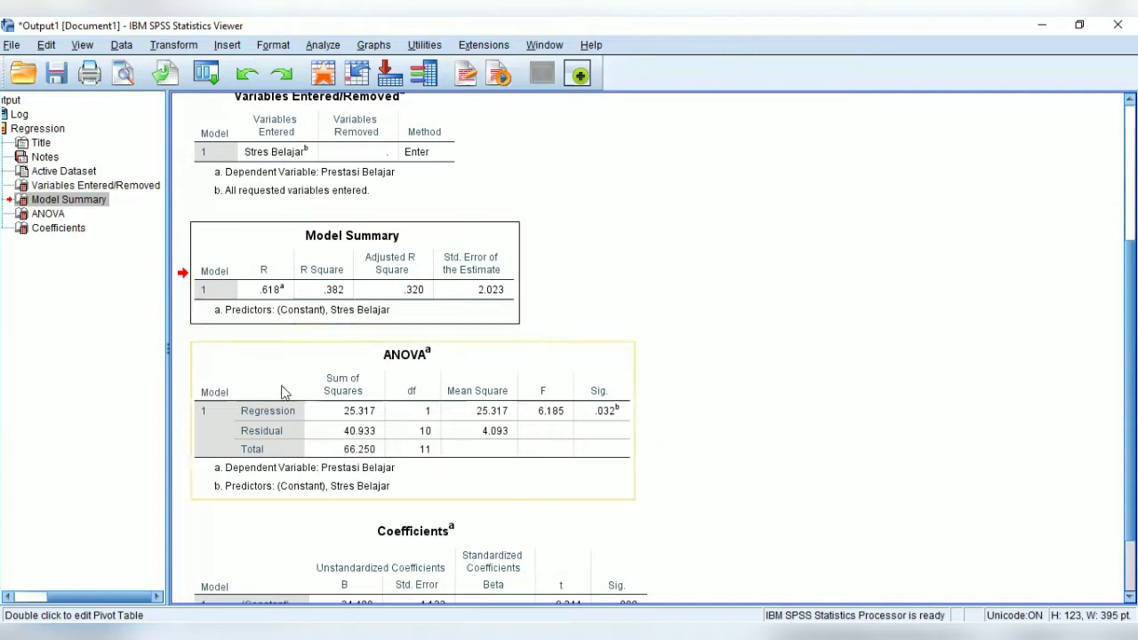
{"action": "left_click", "coordinate": [216, 371]}
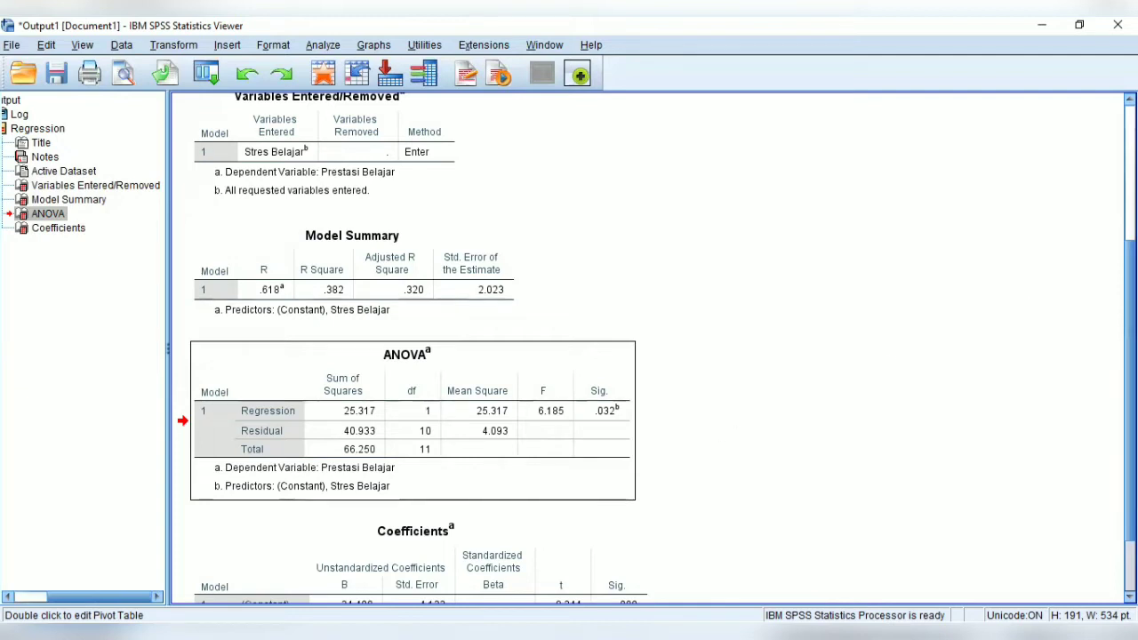
{"action": "scroll", "coordinate": [649, 347], "scroll_direction": "down", "scroll_amount": 2}
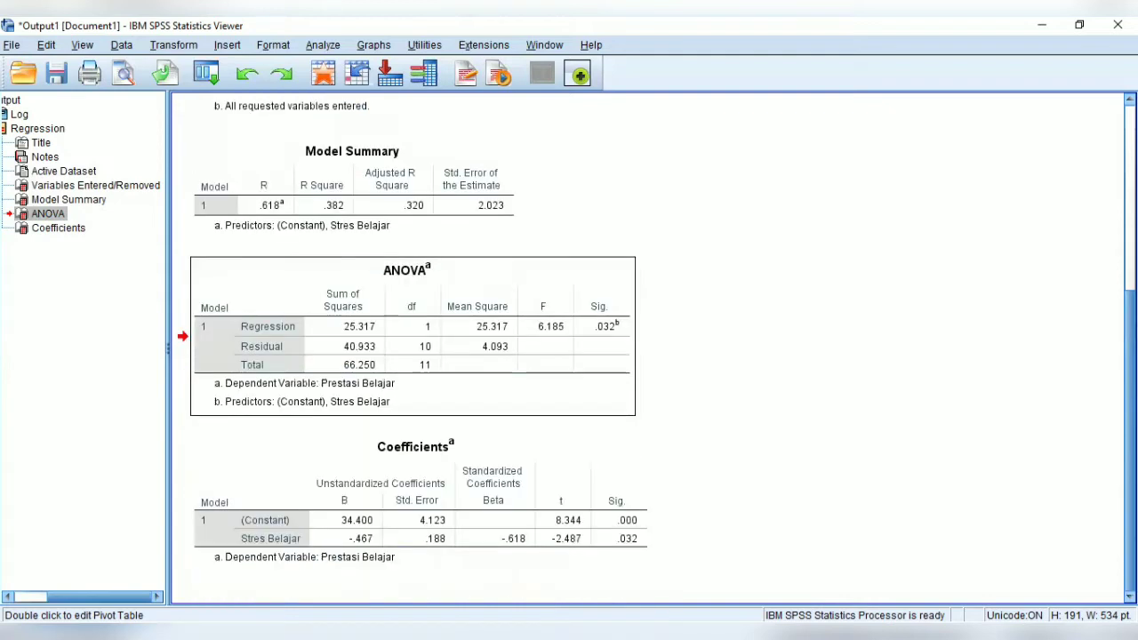
{"action": "left_click", "coordinate": [237, 472]}
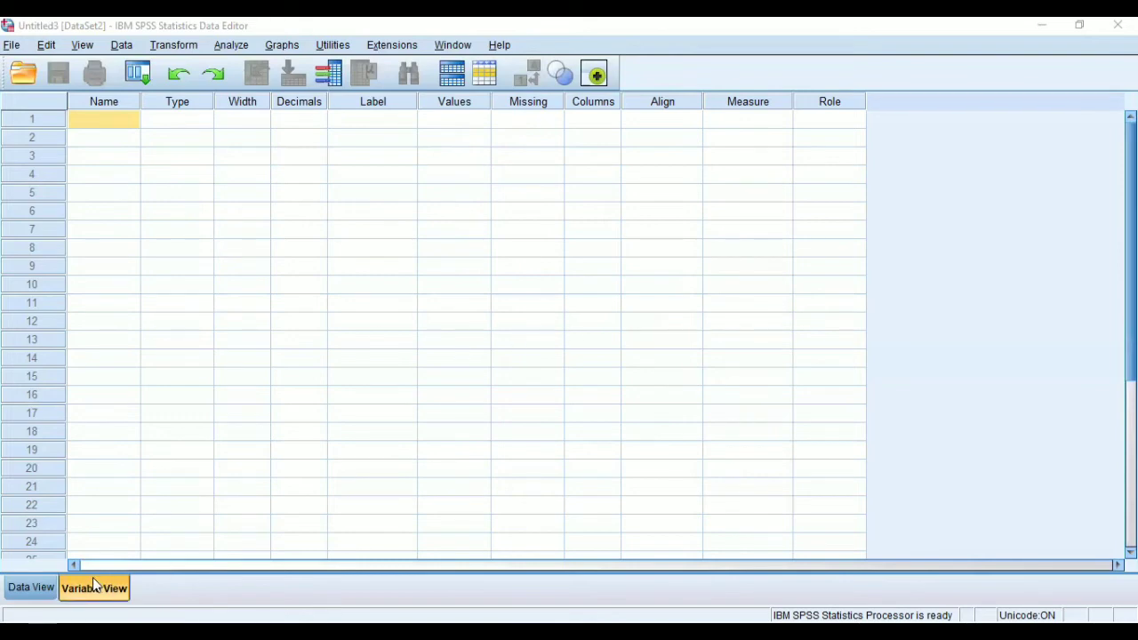
Define three variables named X1, X2 and Y in the new, empty dataset.
{"action": "double_click", "coordinate": [85, 123]}
{"action": "type", "text": "x"}
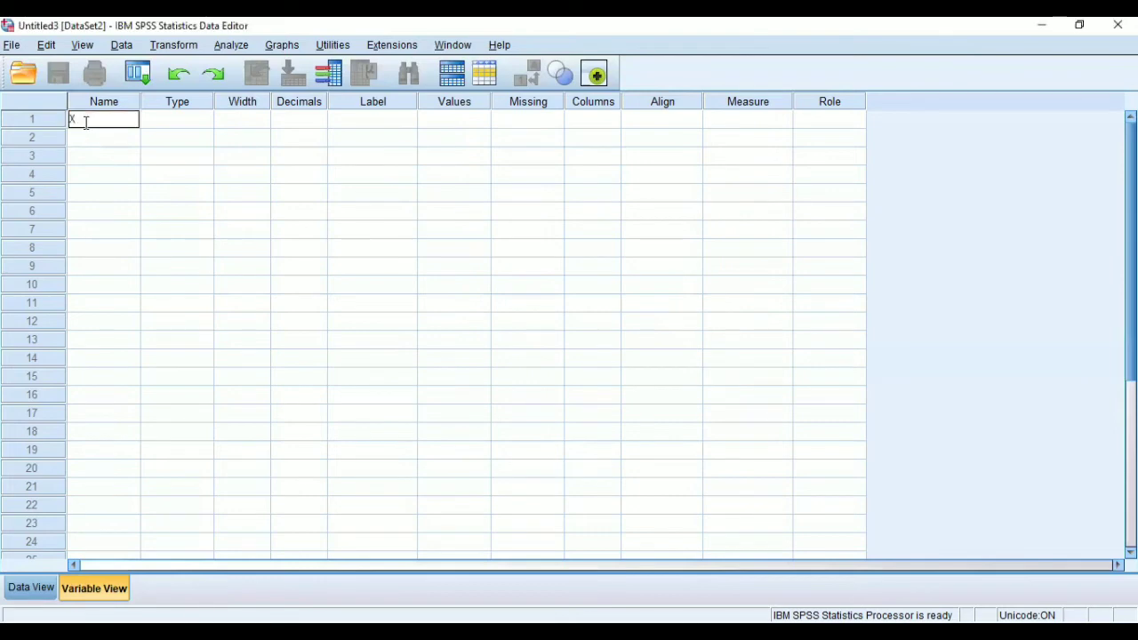
{"action": "type", "text": "1"}
{"action": "key", "text": "Return"}
{"action": "type", "text": "x2"}
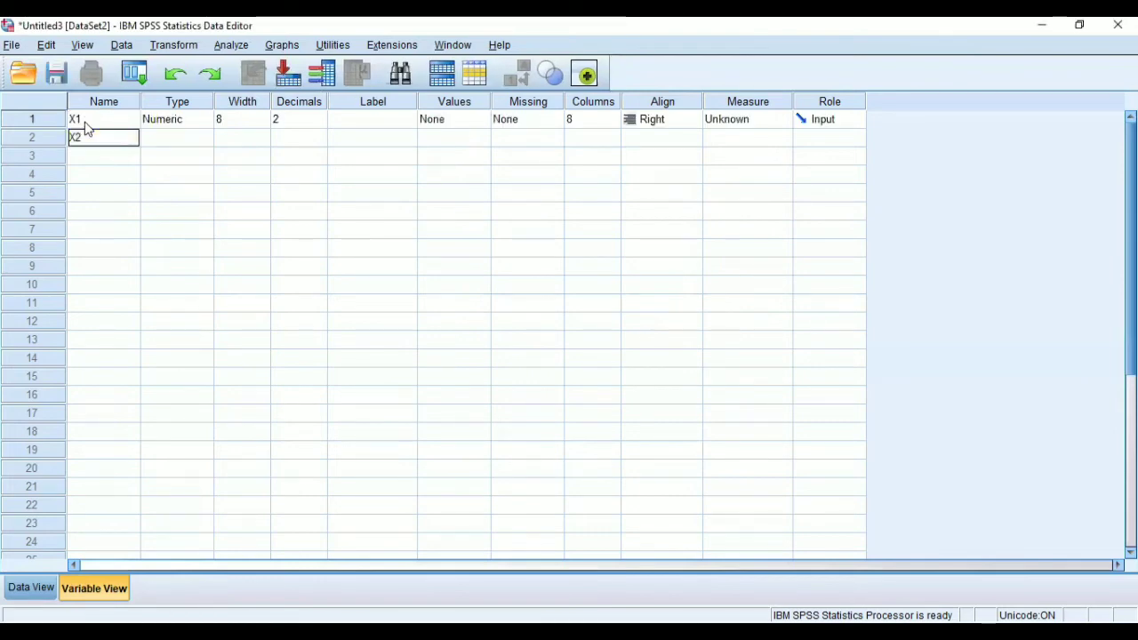
{"action": "key", "text": "Return"}
{"action": "type", "text": "Y"}
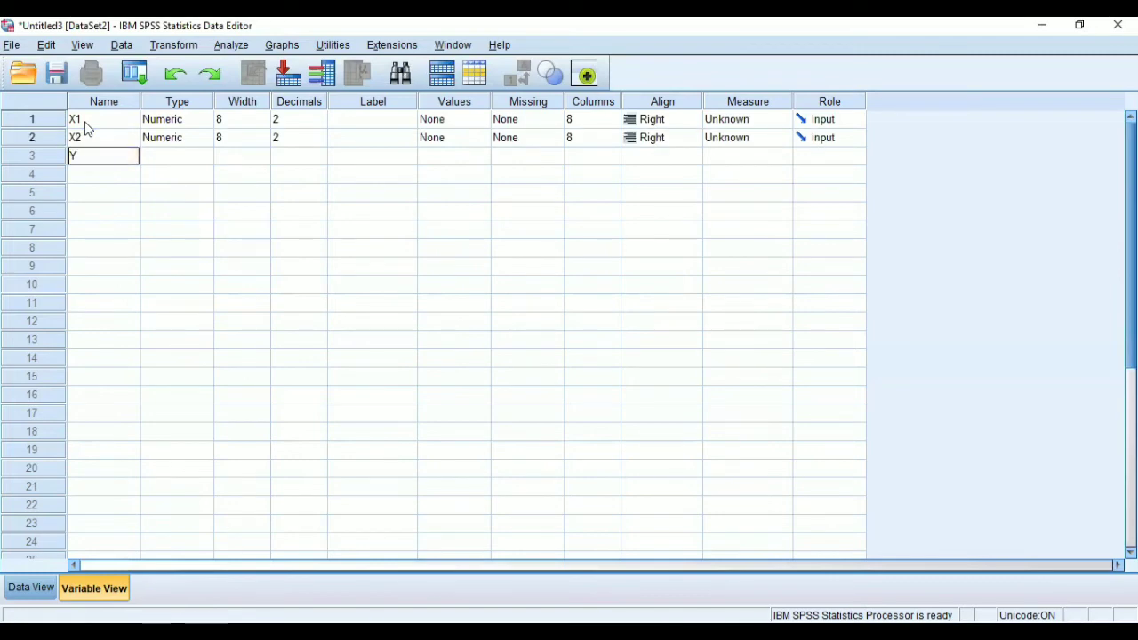
Set the number of decimals to 0 for X1, X2 and Y.
{"action": "left_click", "coordinate": [317, 123]}
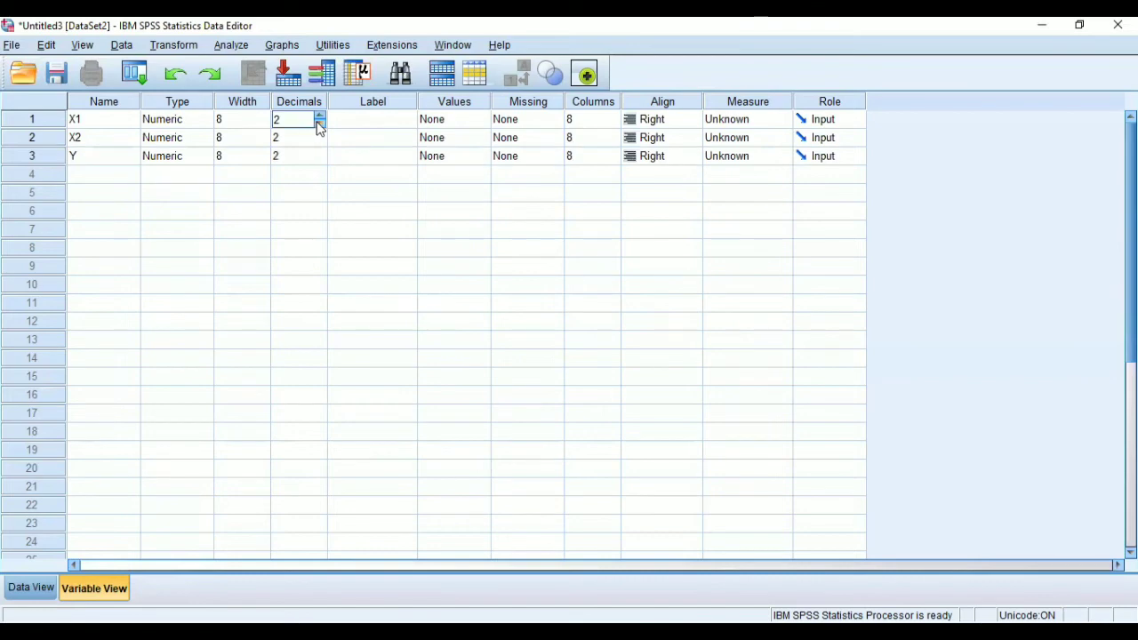
{"action": "left_click", "coordinate": [320, 123]}
{"action": "left_click", "coordinate": [319, 124]}
{"action": "left_click", "coordinate": [317, 138]}
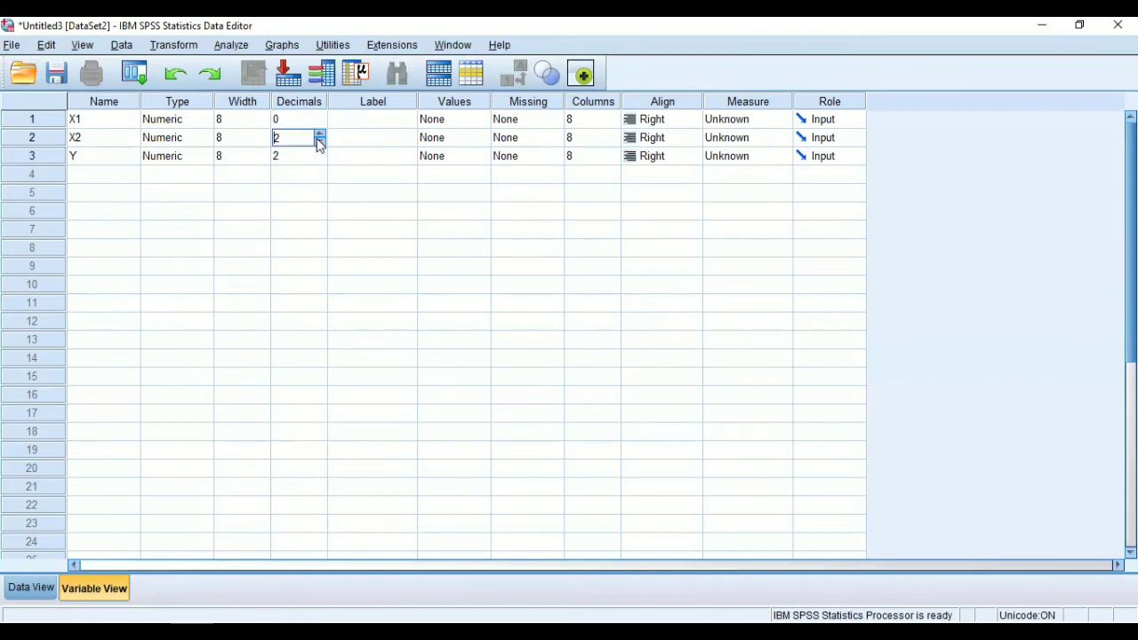
{"action": "left_click", "coordinate": [319, 142]}
{"action": "left_click", "coordinate": [319, 142]}
{"action": "left_click", "coordinate": [318, 156]}
{"action": "left_click", "coordinate": [320, 161]}
{"action": "left_click", "coordinate": [320, 161]}
Label X1 as Motivasi Kerja, X2 as Minat Kerja and Y as Kinerja Karyawan.
{"action": "left_click", "coordinate": [377, 124]}
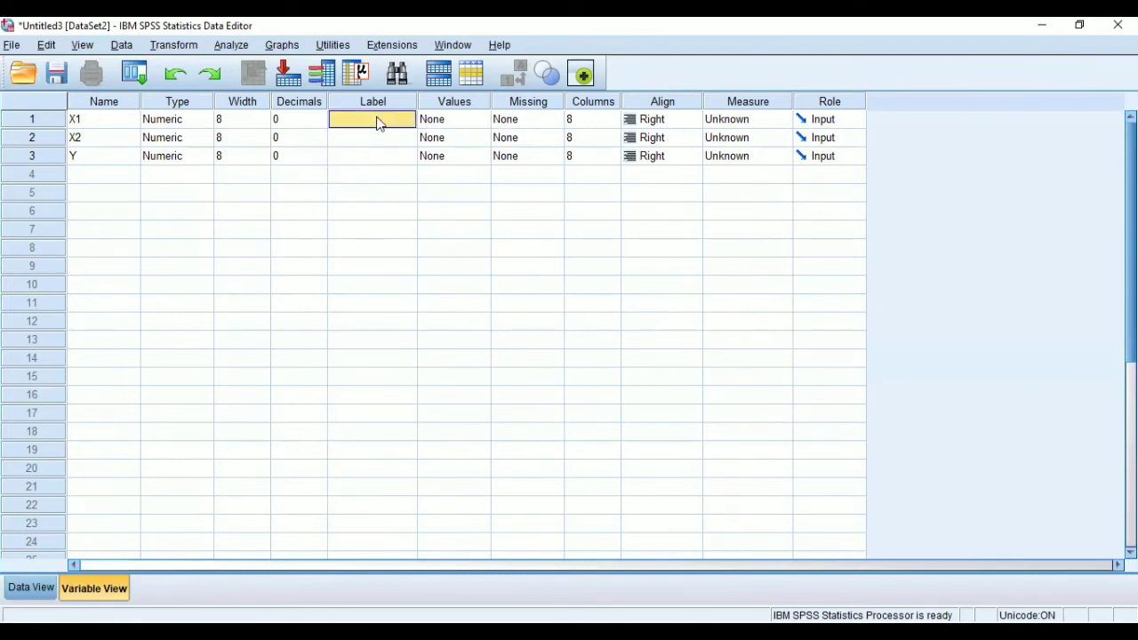
{"action": "left_click", "coordinate": [377, 124]}
{"action": "type", "text": "Motivasi Kerja"}
{"action": "key", "text": "Return"}
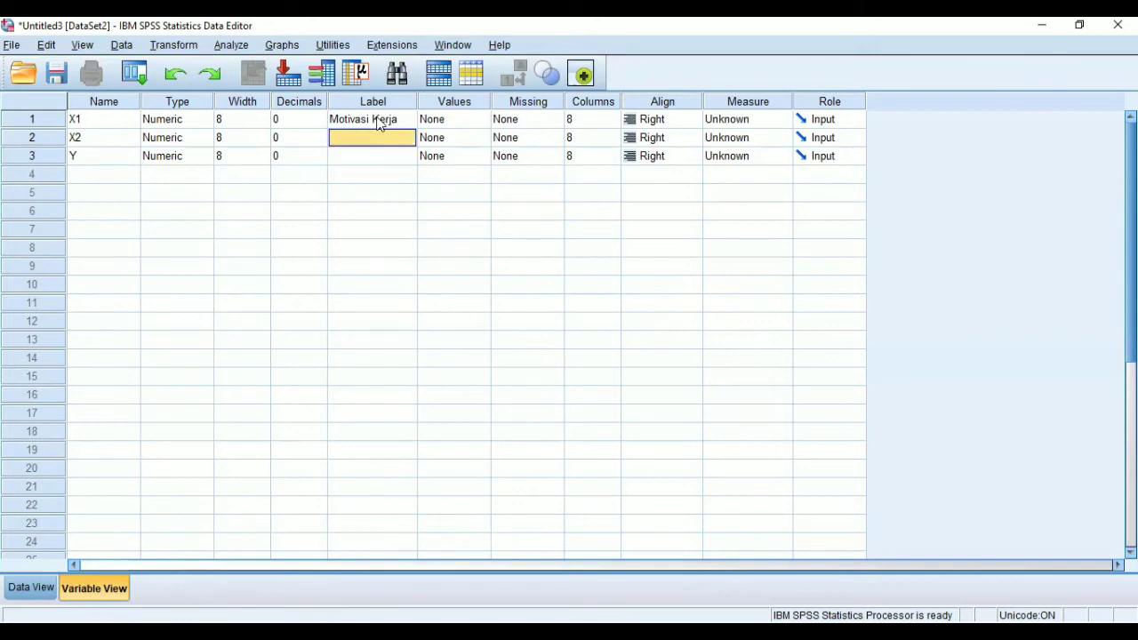
{"action": "type", "text": "Minat Ker"}
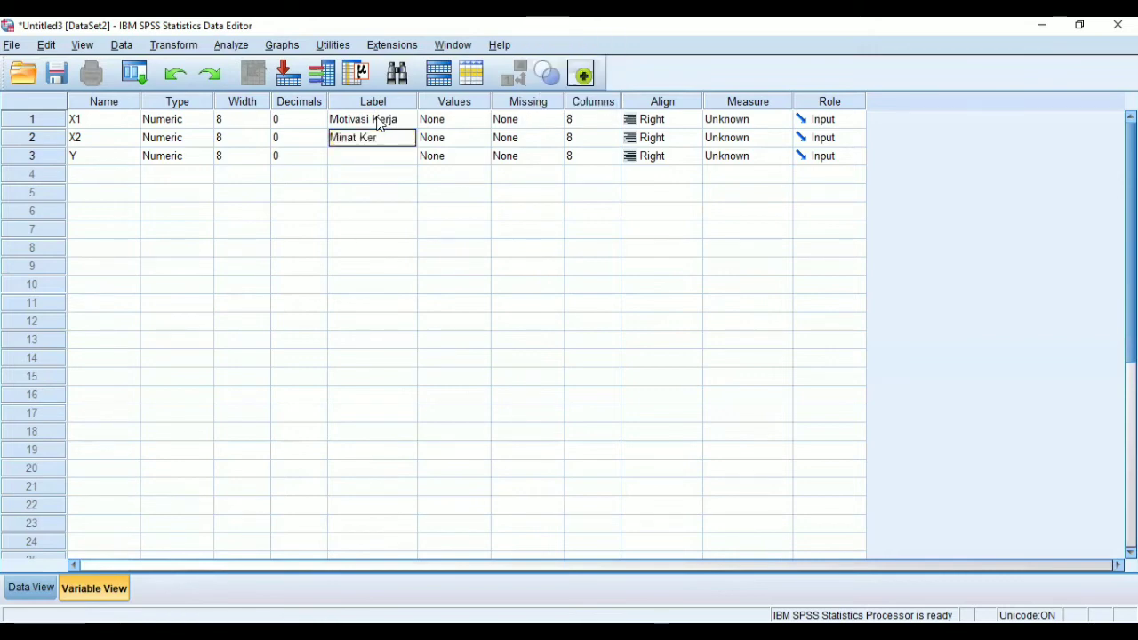
{"action": "type", "text": "ja"}
{"action": "key", "text": "Return"}
{"action": "type", "text": "Kin"}
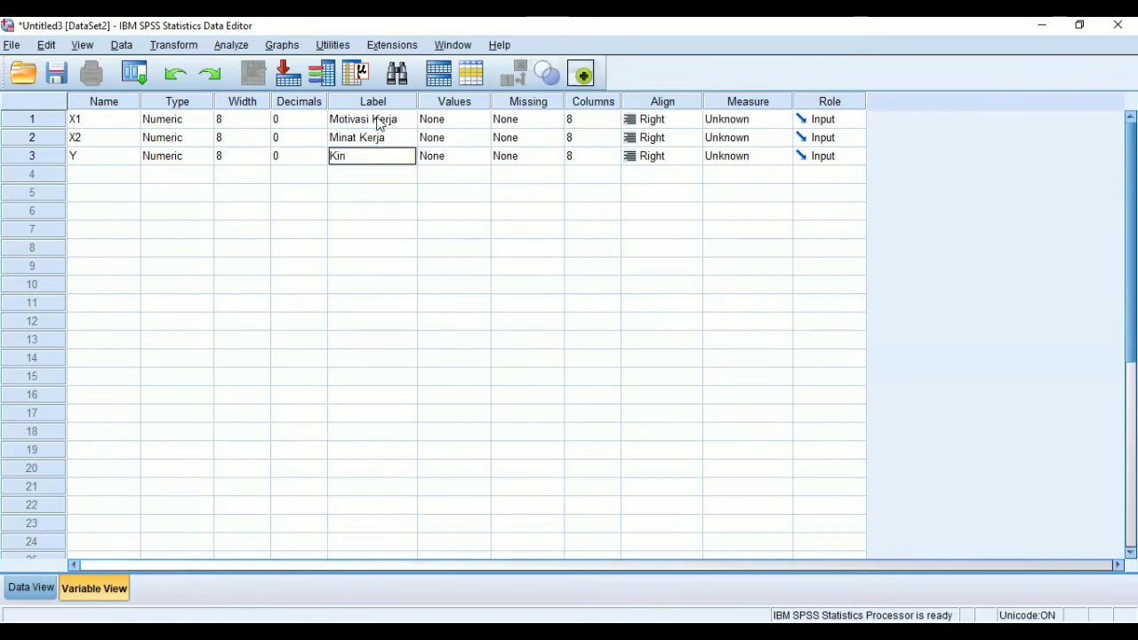
{"action": "type", "text": "erja karyawan"}
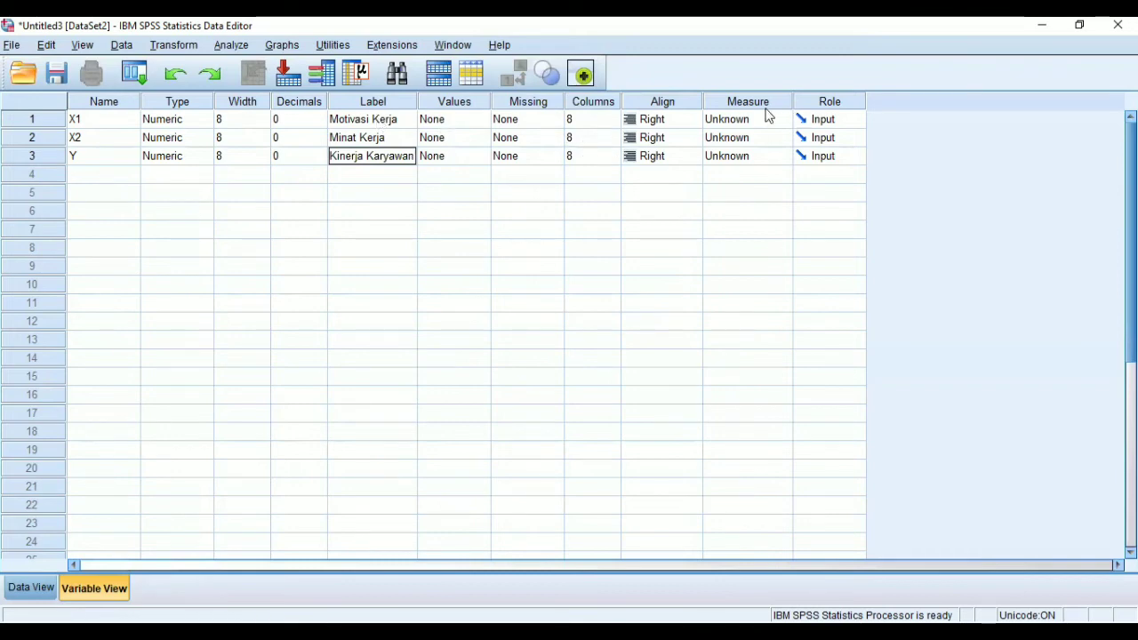
Set the measurement level of X1, X2 and Y to Ordinal.
{"action": "left_click", "coordinate": [773, 119]}
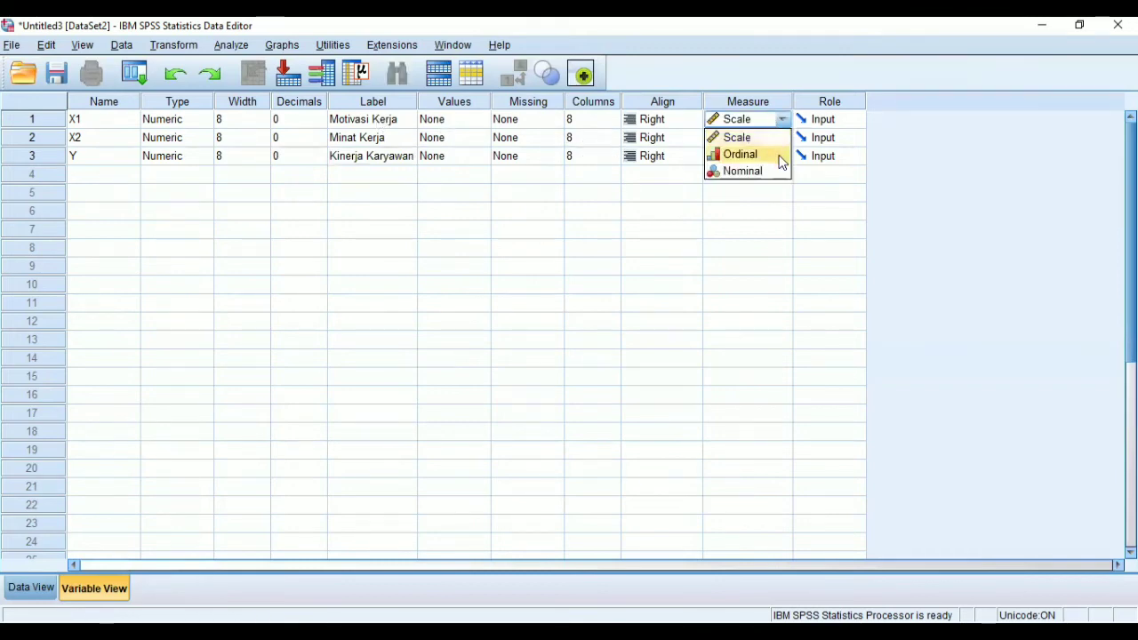
{"action": "left_click", "coordinate": [781, 162]}
{"action": "left_click", "coordinate": [764, 137]}
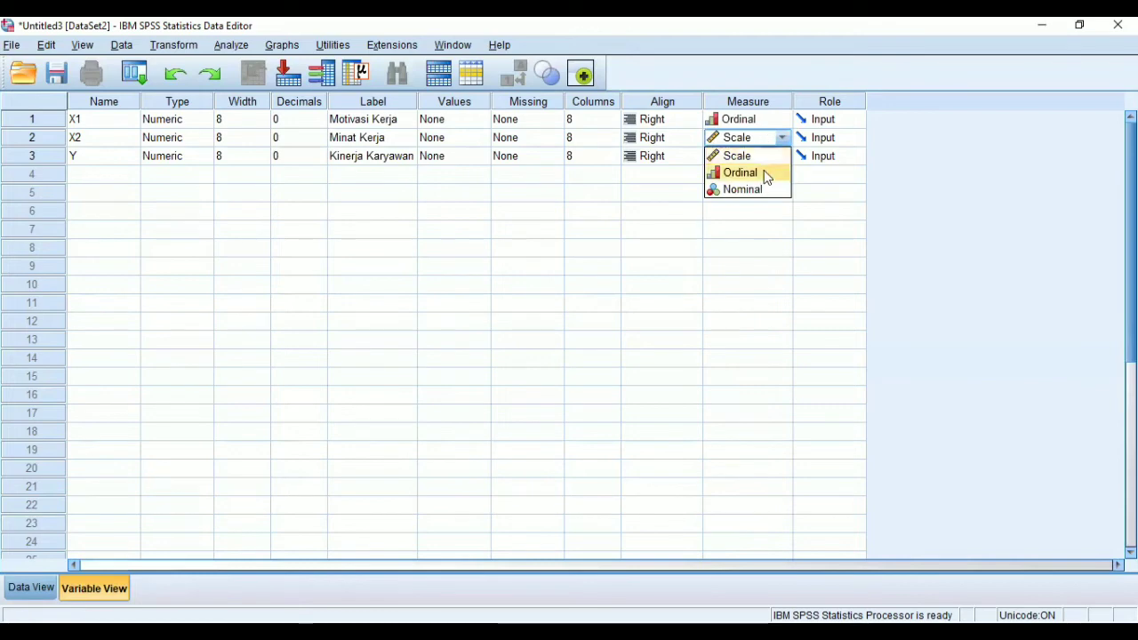
{"action": "left_click", "coordinate": [764, 172]}
{"action": "left_click", "coordinate": [758, 155]}
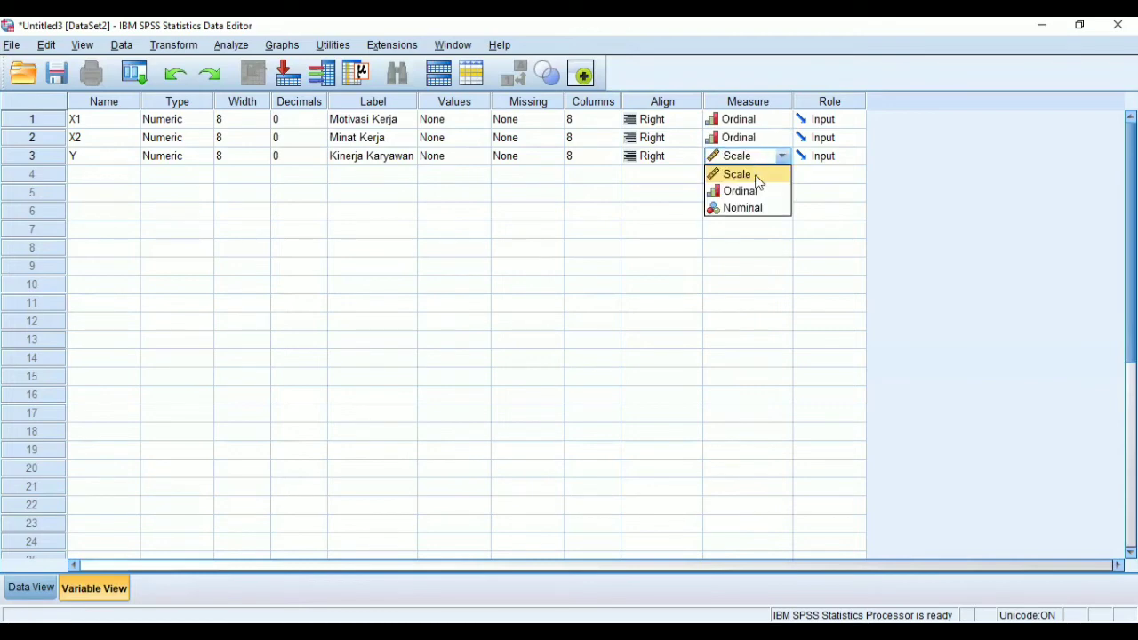
{"action": "left_click", "coordinate": [755, 190]}
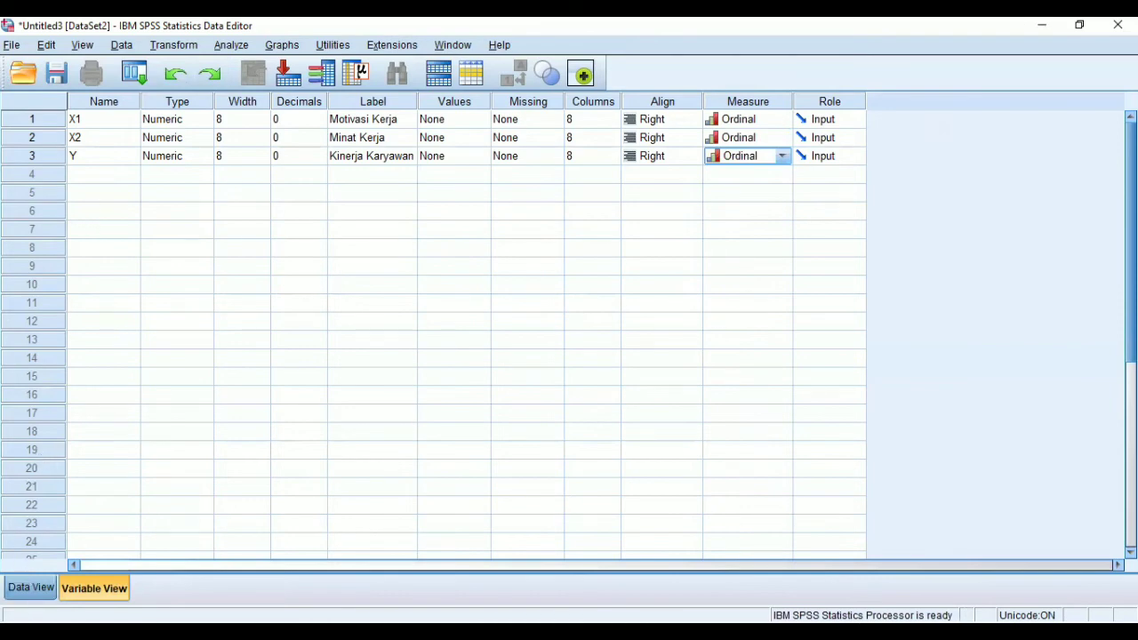
Paste the copied 12 rows of data into the X1, X2 and Y columns, starting at the first case.
{"action": "left_click", "coordinate": [31, 587]}
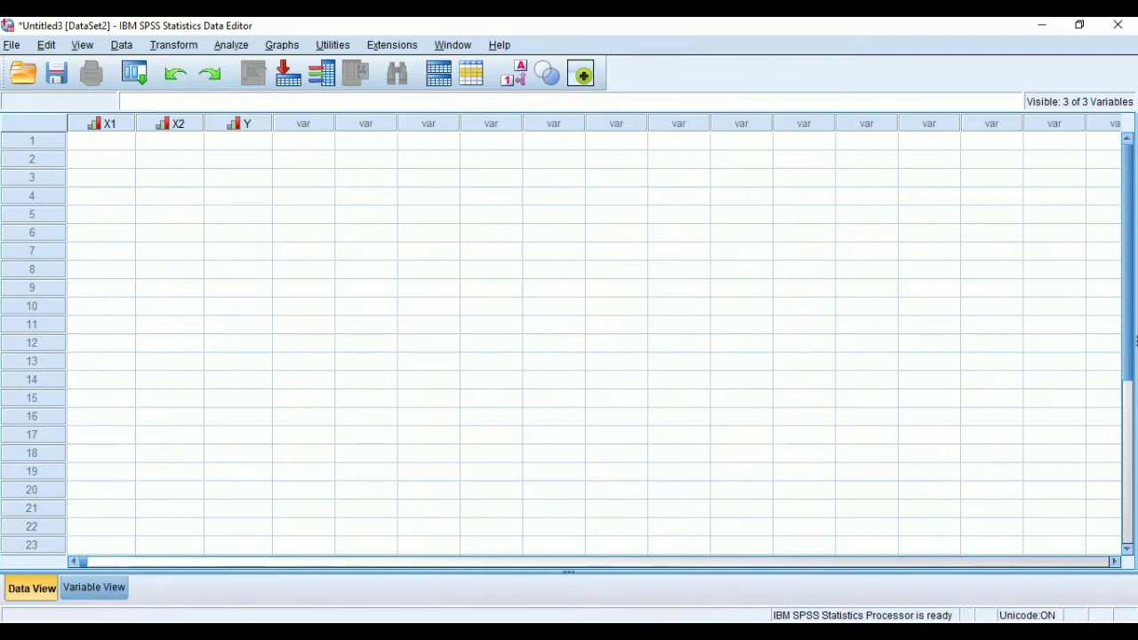
{"action": "key", "text": "alt+Tab"}
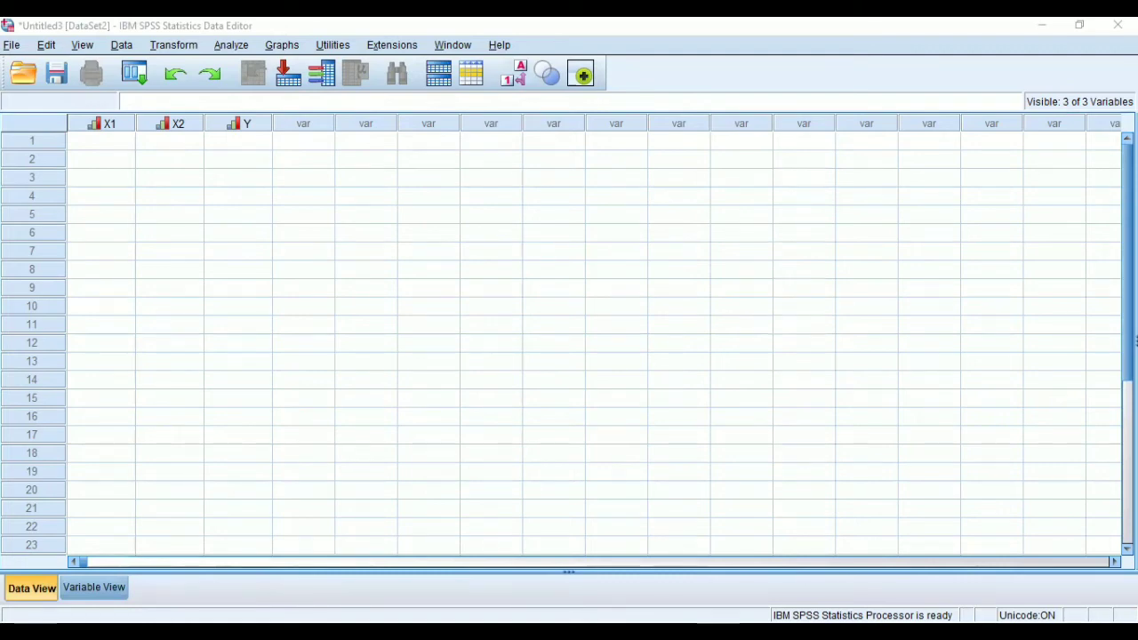
{"action": "left_click", "coordinate": [95, 146]}
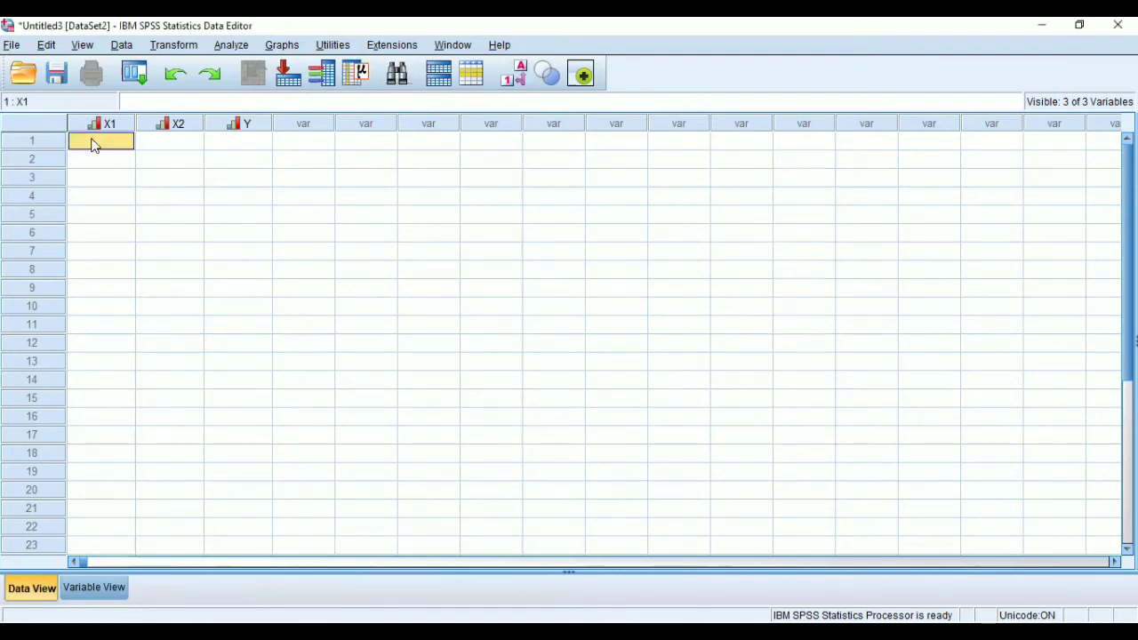
{"action": "right_click", "coordinate": [95, 146]}
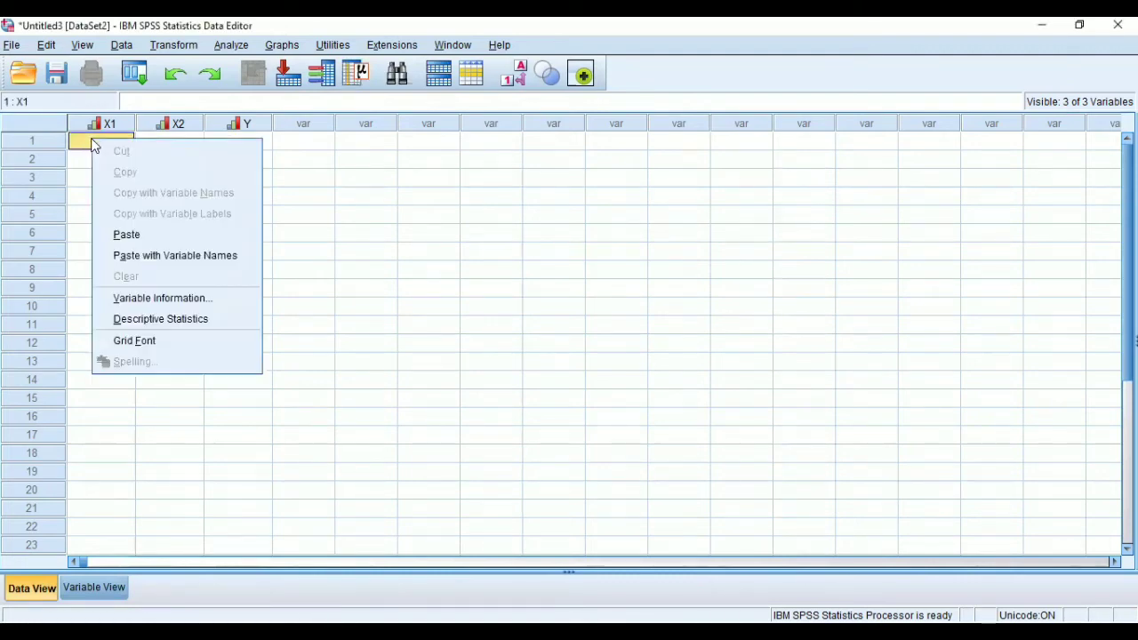
{"action": "left_click", "coordinate": [138, 233]}
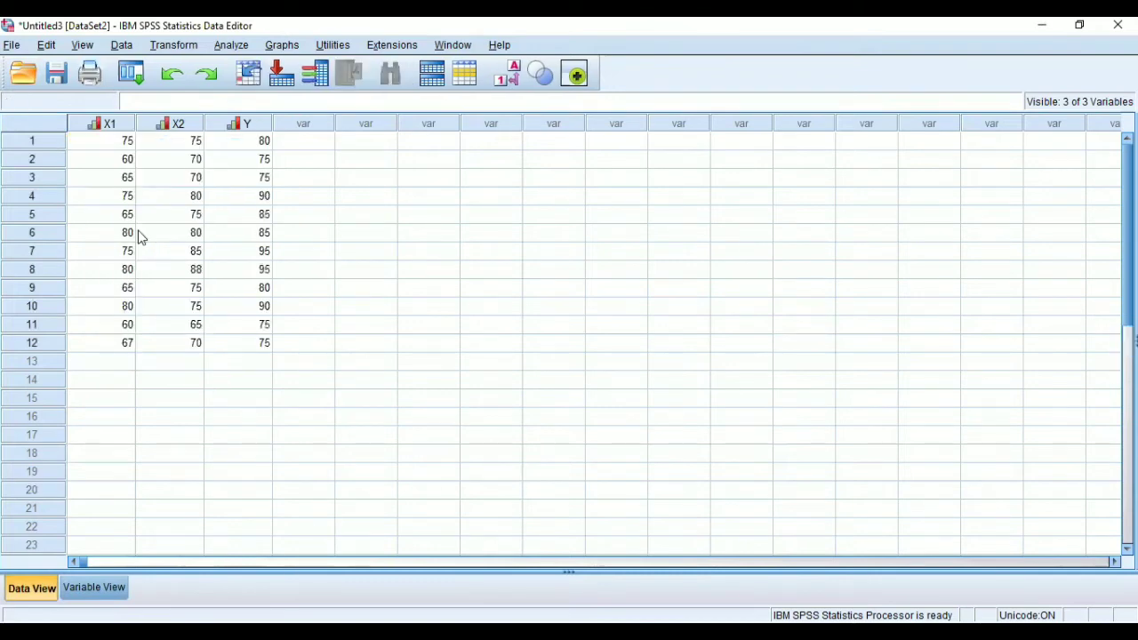
Set up a linear regression with Motivasi Kerja [X1] and Minat Kerja [X2] as independents and Kinerja Karyawan [Y] as the dependent.
{"action": "left_click", "coordinate": [238, 48]}
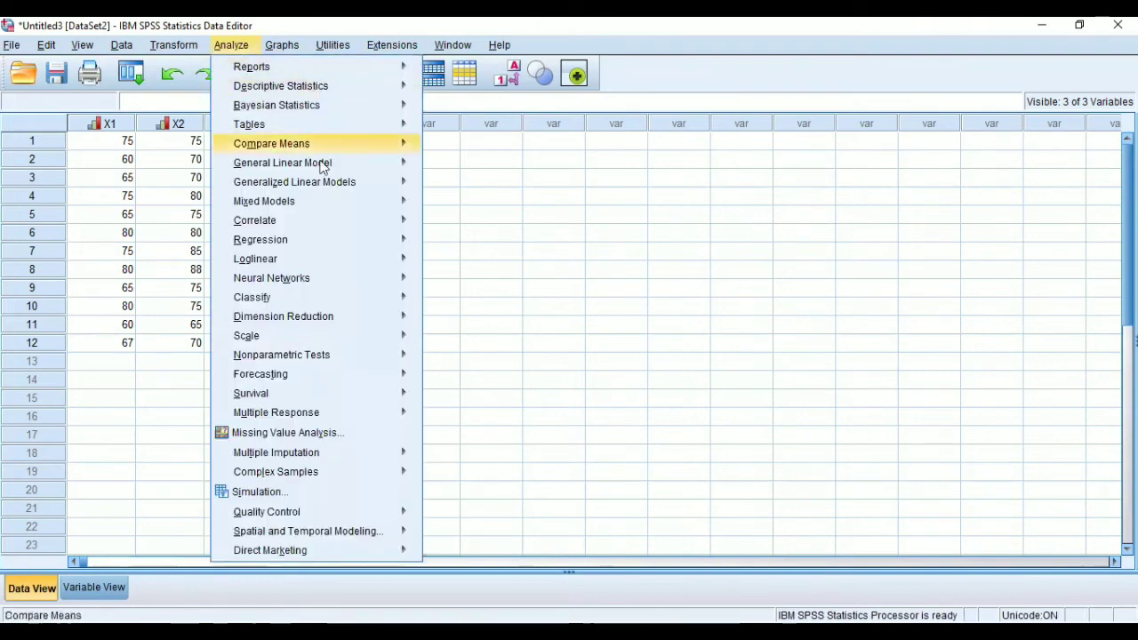
{"action": "mouse_move", "coordinate": [348, 239]}
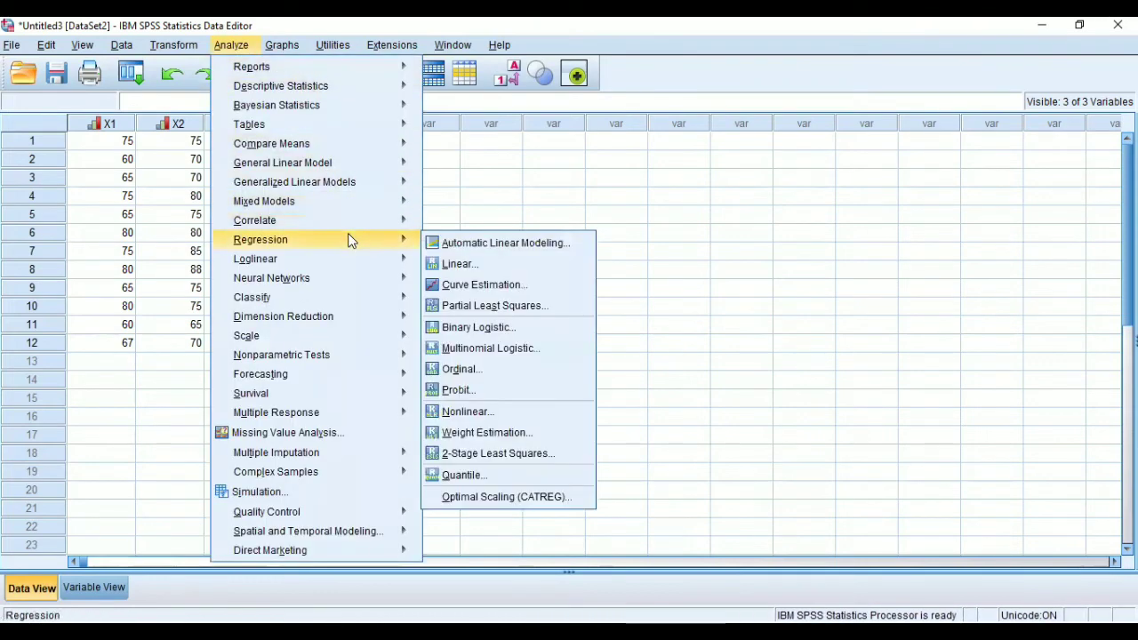
{"action": "left_click", "coordinate": [457, 264]}
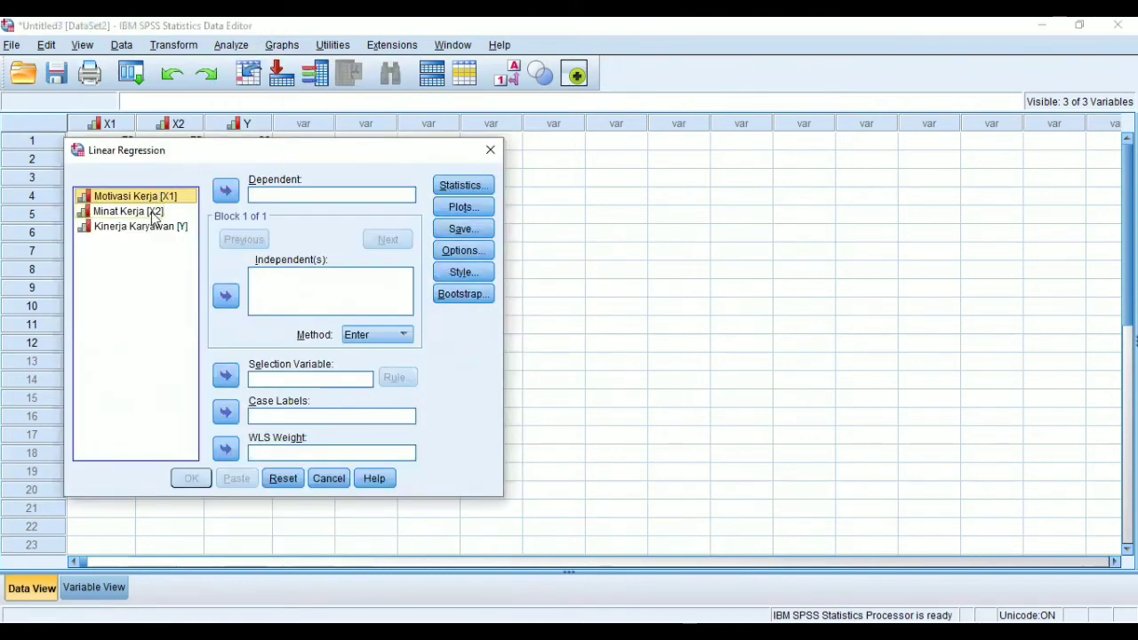
{"action": "left_click", "coordinate": [226, 296]}
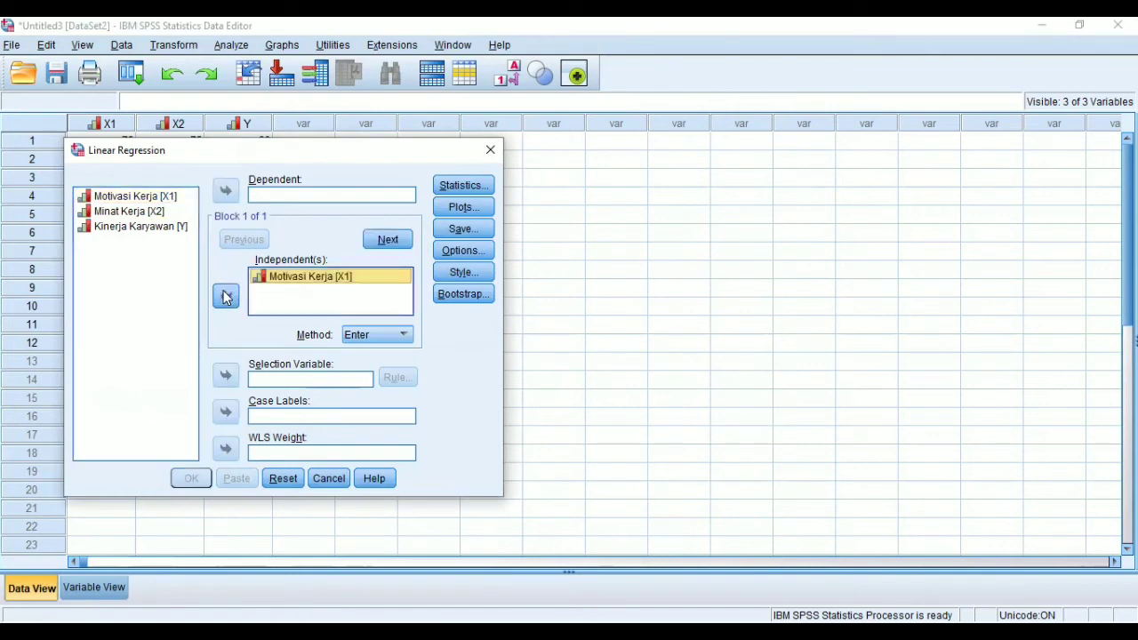
{"action": "left_click", "coordinate": [173, 211]}
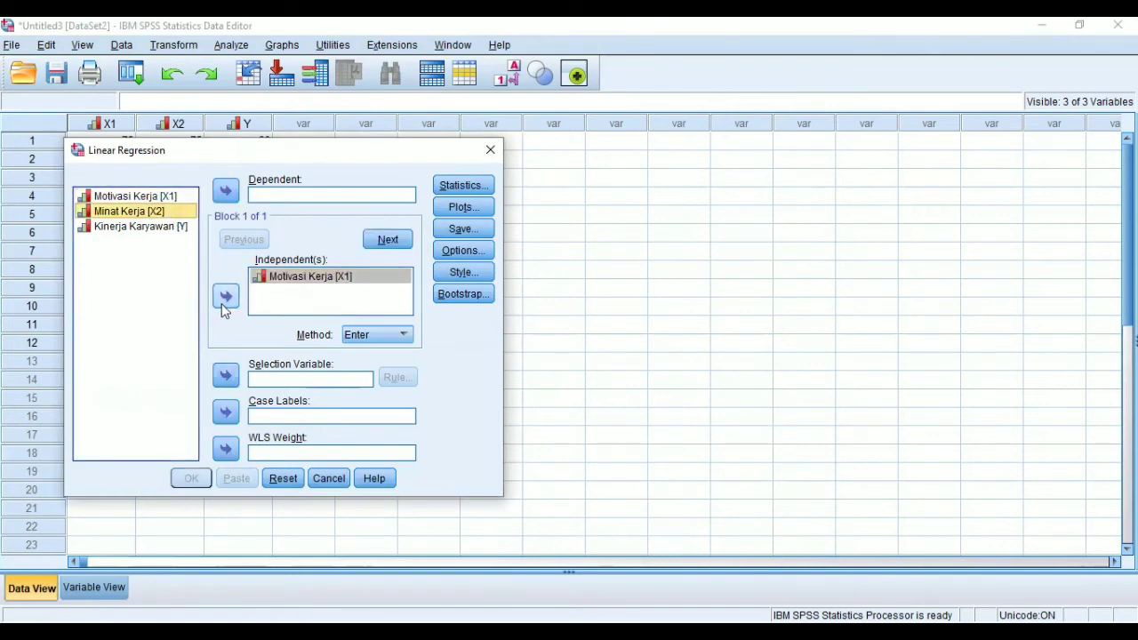
{"action": "left_click", "coordinate": [222, 303]}
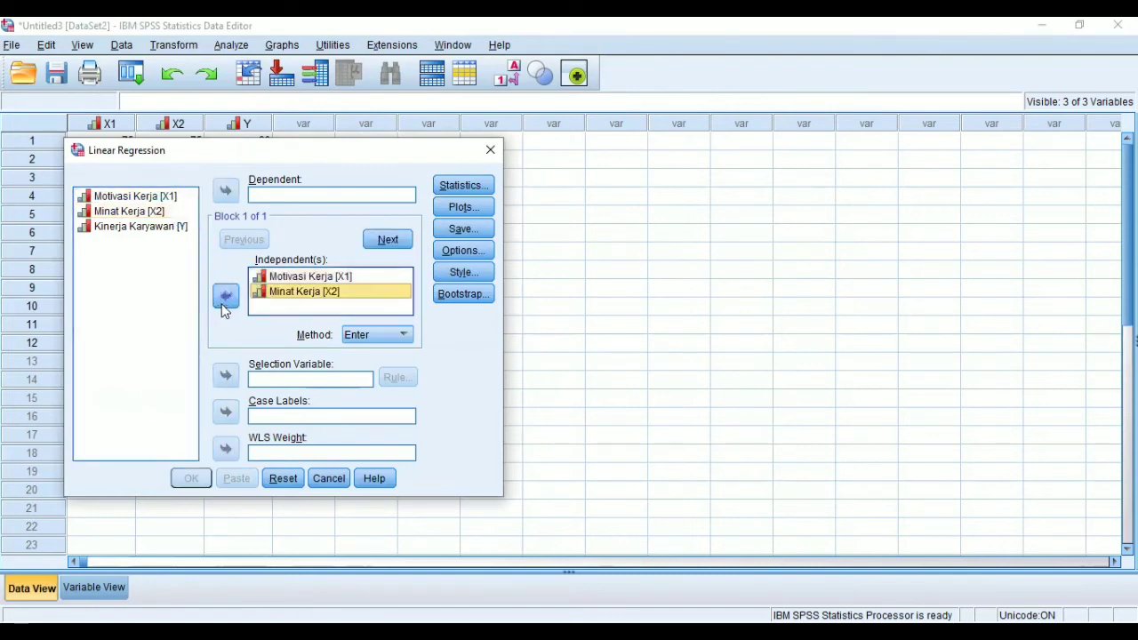
{"action": "left_click", "coordinate": [176, 227]}
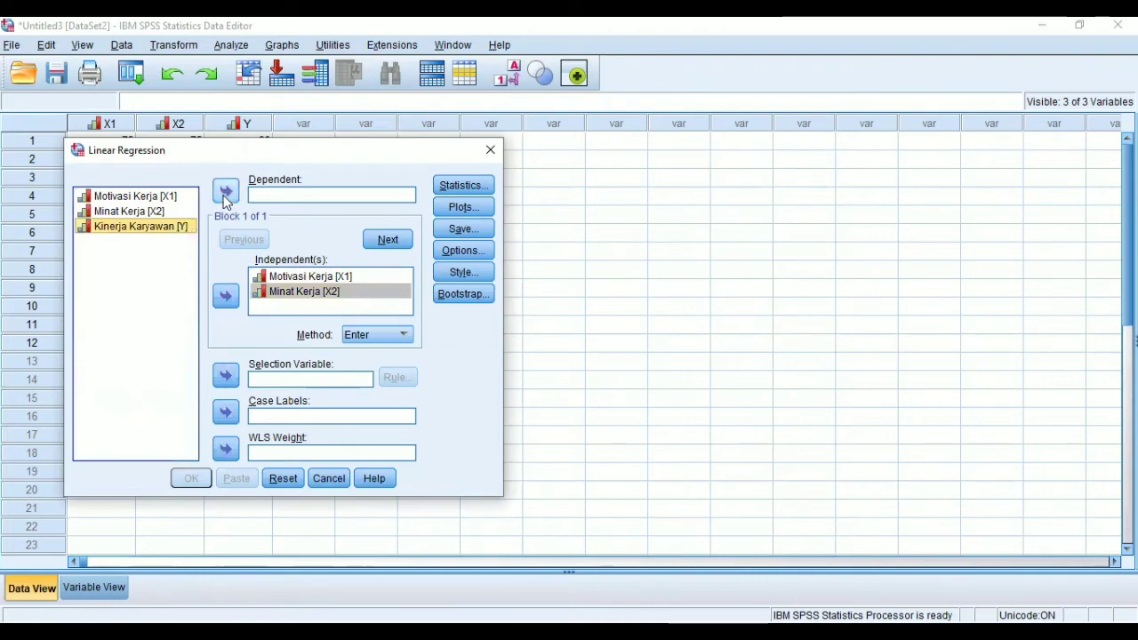
{"action": "left_click", "coordinate": [225, 197]}
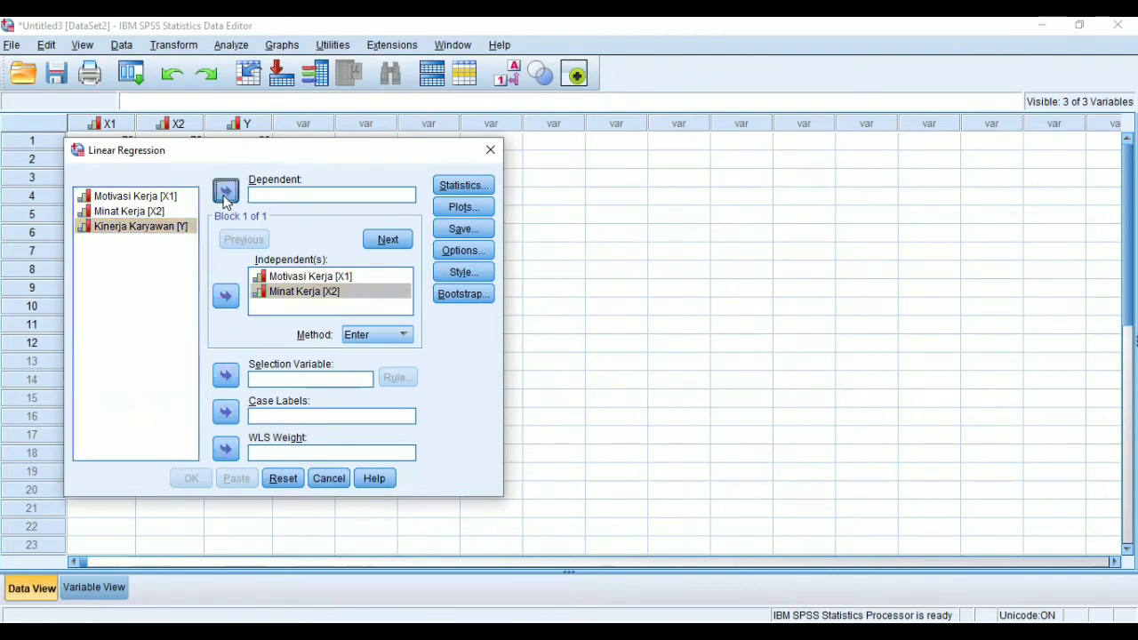
Add R squared change and Descriptives to the regression statistics, keeping Estimates and Model fit.
{"action": "left_click", "coordinate": [476, 189]}
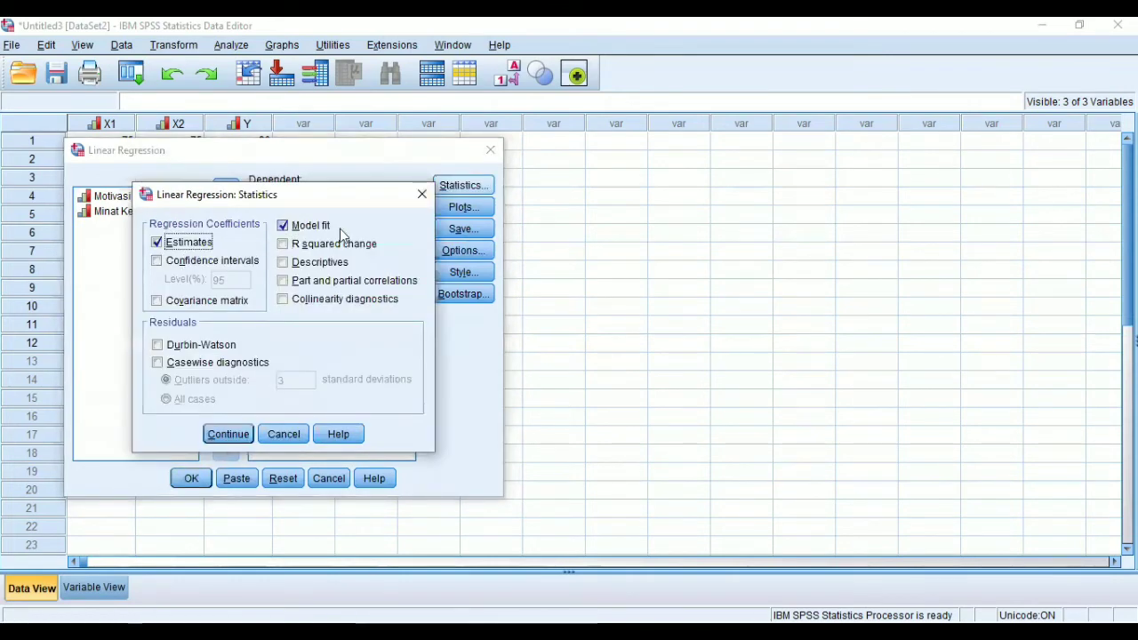
{"action": "left_click", "coordinate": [279, 245]}
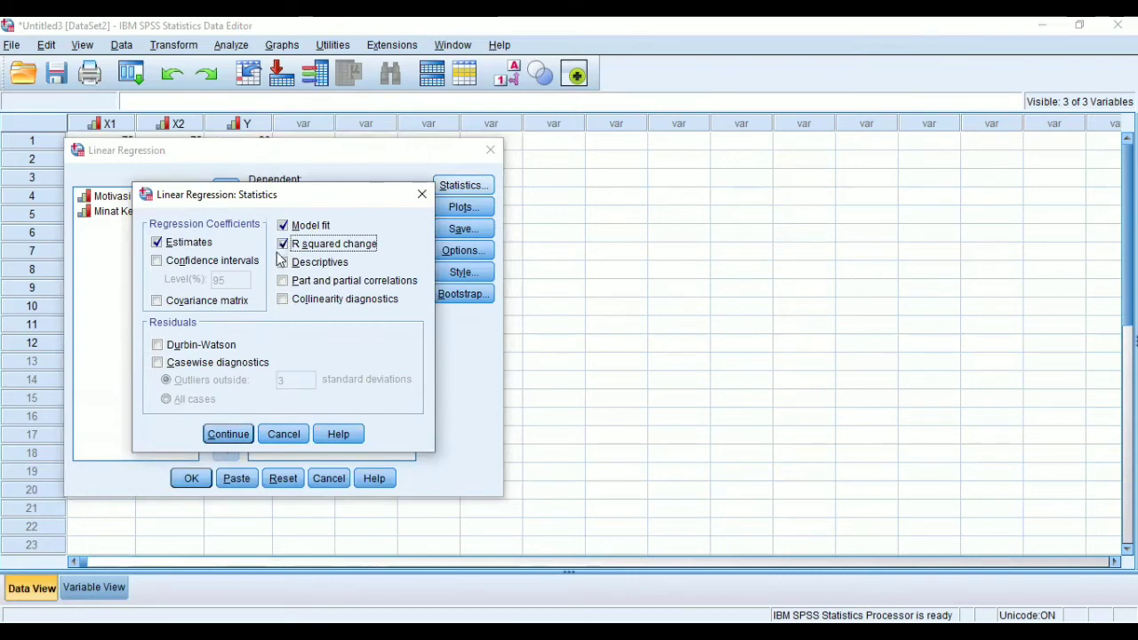
{"action": "left_click", "coordinate": [281, 262]}
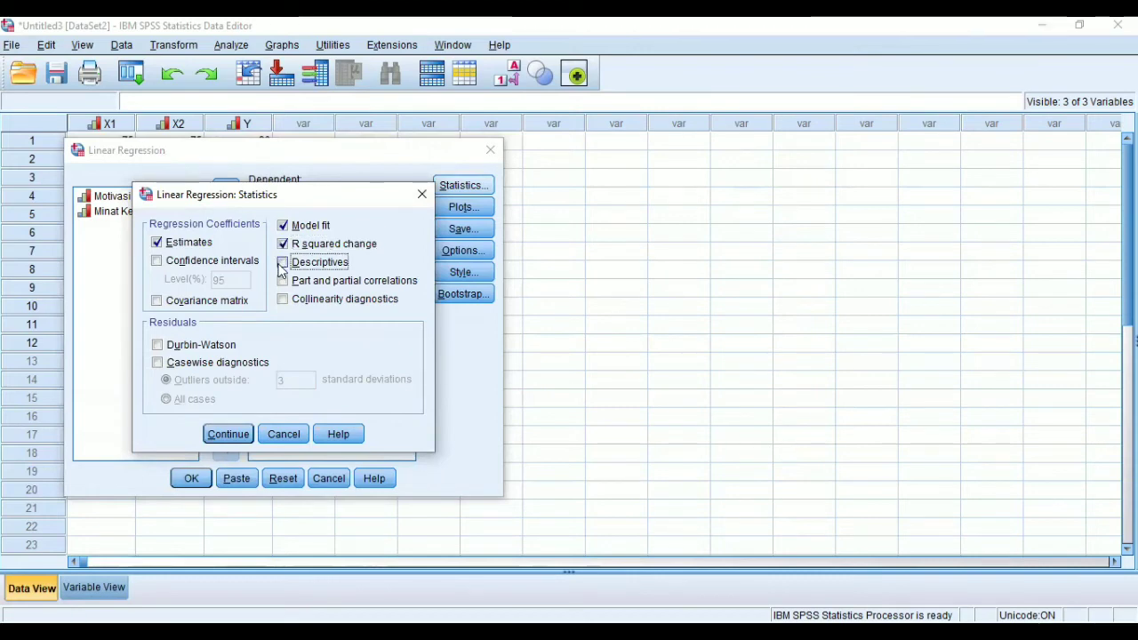
{"action": "left_click", "coordinate": [221, 434]}
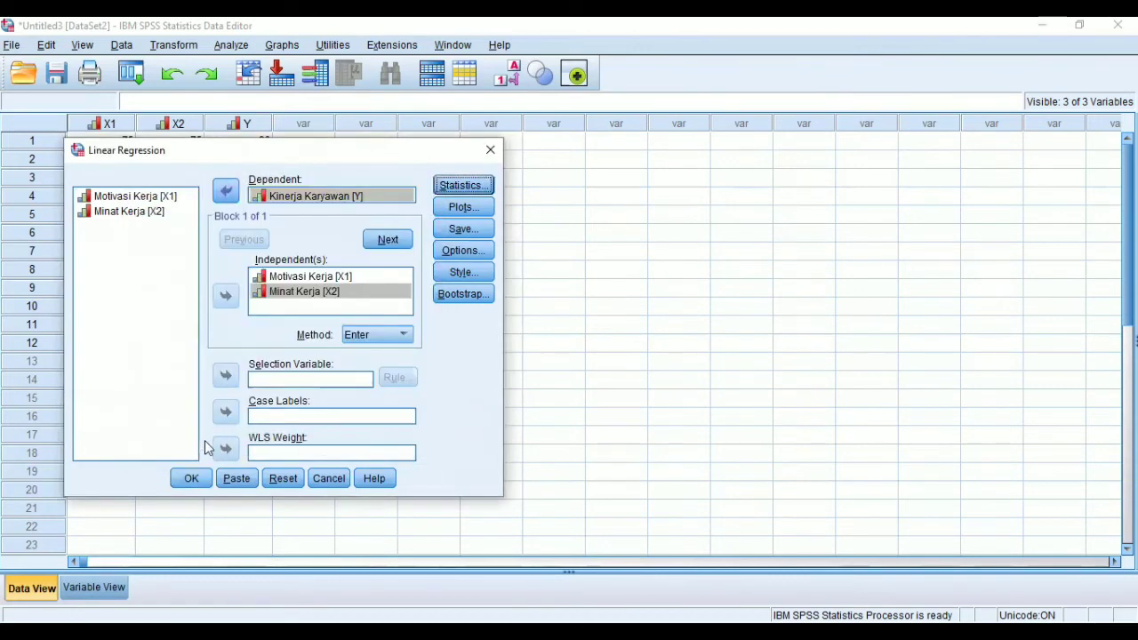
Accept the regression options with probability of F entry .05 and removal .10, and run the regression.
{"action": "left_click", "coordinate": [459, 246]}
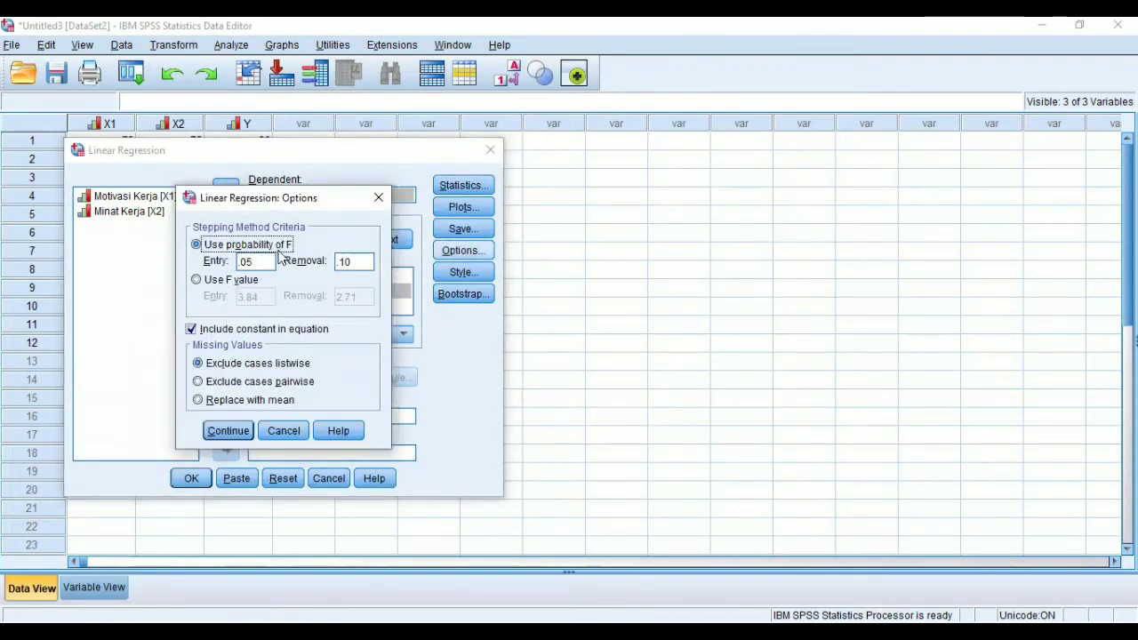
{"action": "left_click", "coordinate": [230, 431]}
{"action": "left_click", "coordinate": [197, 481]}
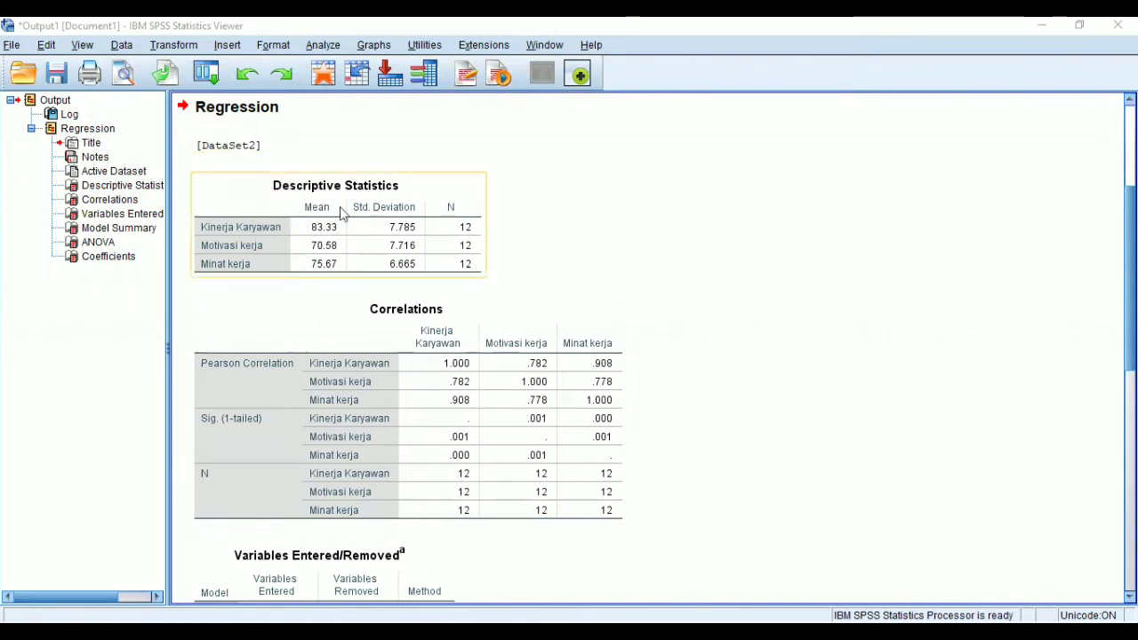
Examine the regression output tables, from Descriptive Statistics and Correlations through Model Summary, ANOVA and Coefficients.
{"action": "left_click", "coordinate": [248, 197]}
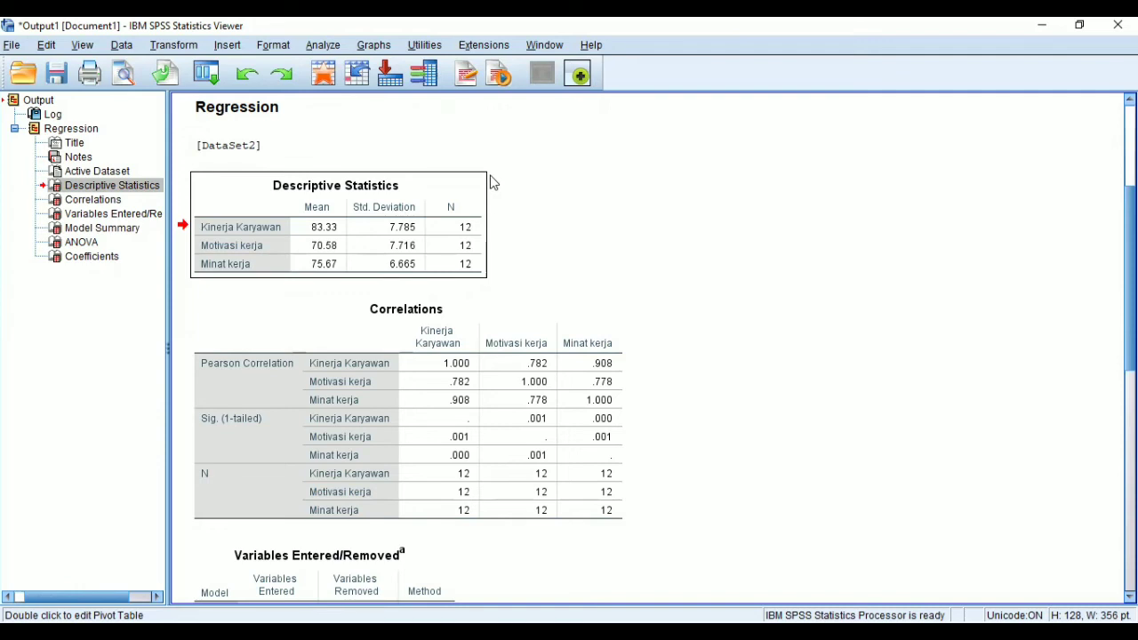
{"action": "left_click", "coordinate": [503, 380]}
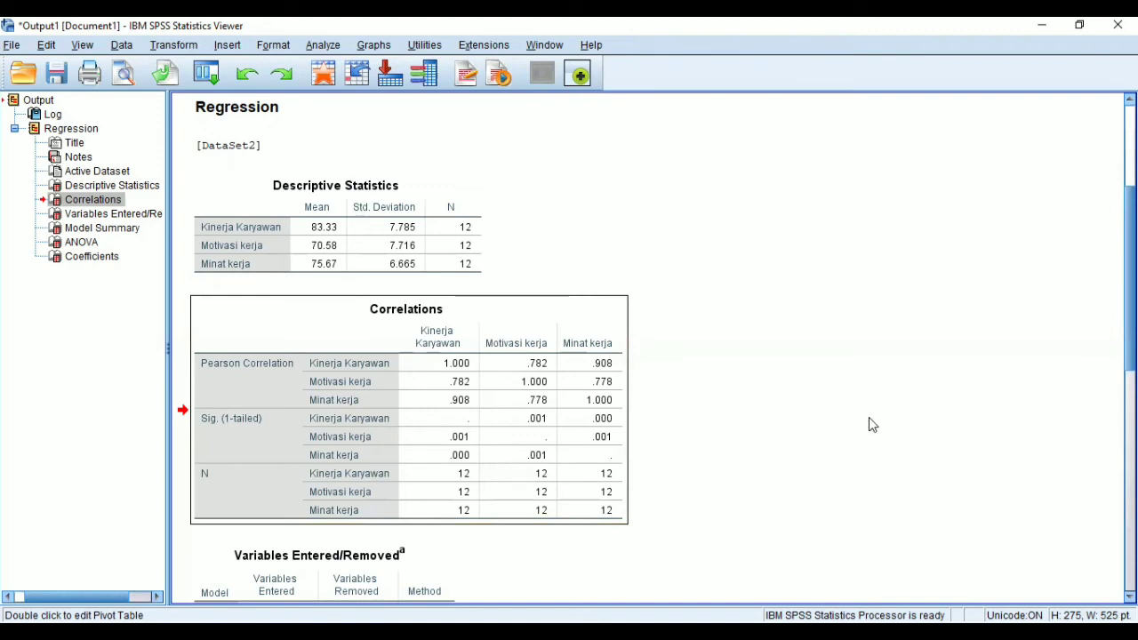
{"action": "left_click", "coordinate": [439, 561]}
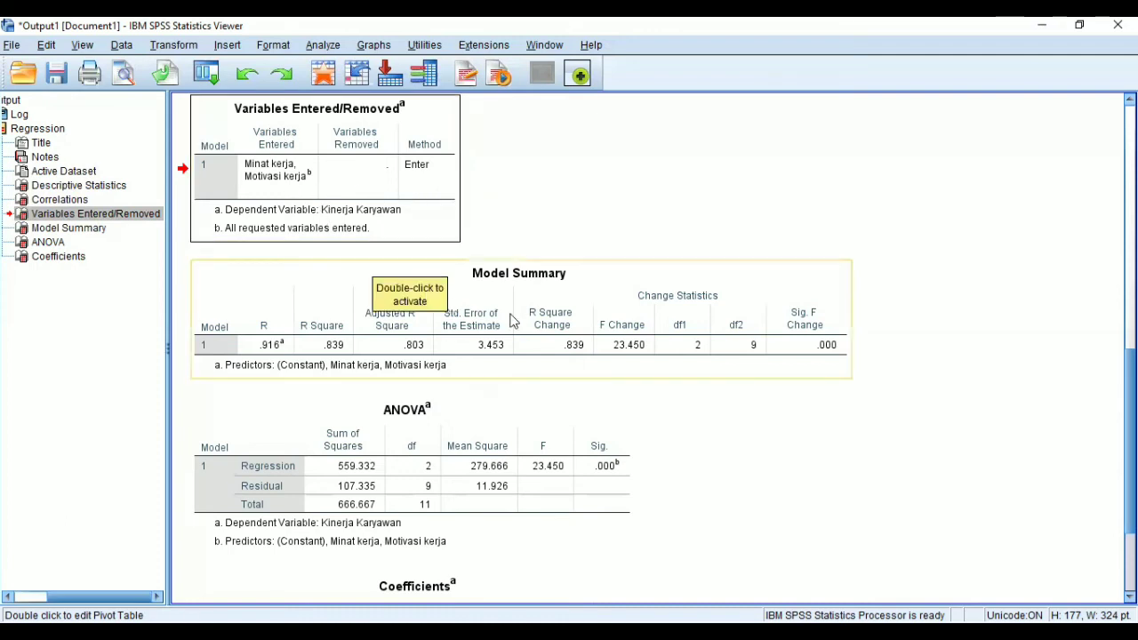
{"action": "left_click", "coordinate": [773, 347]}
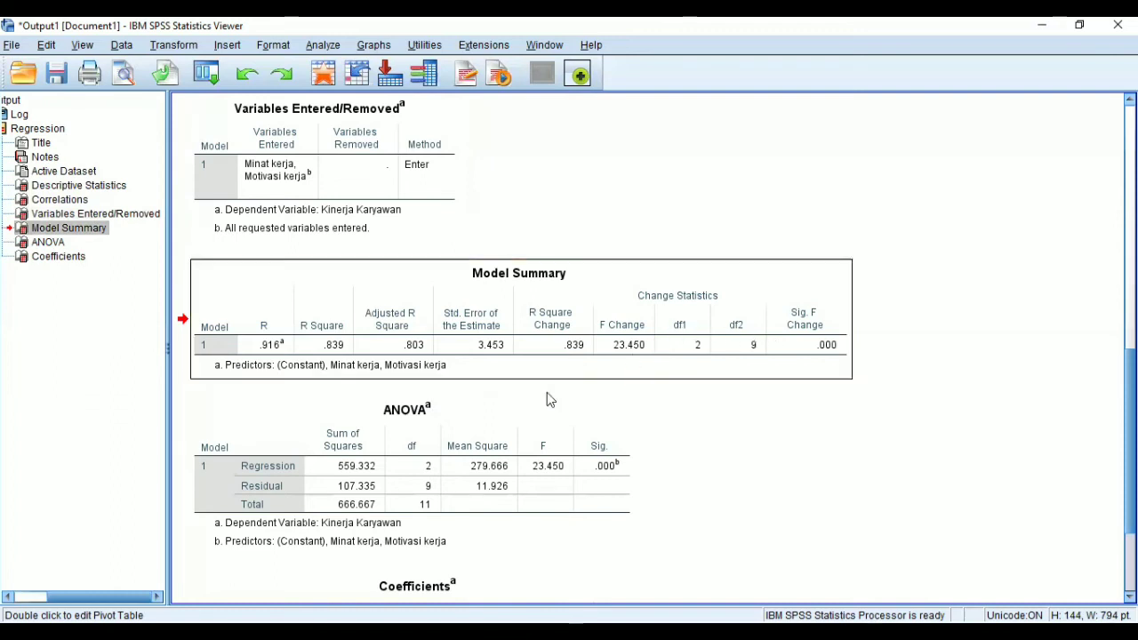
{"action": "left_click", "coordinate": [423, 378]}
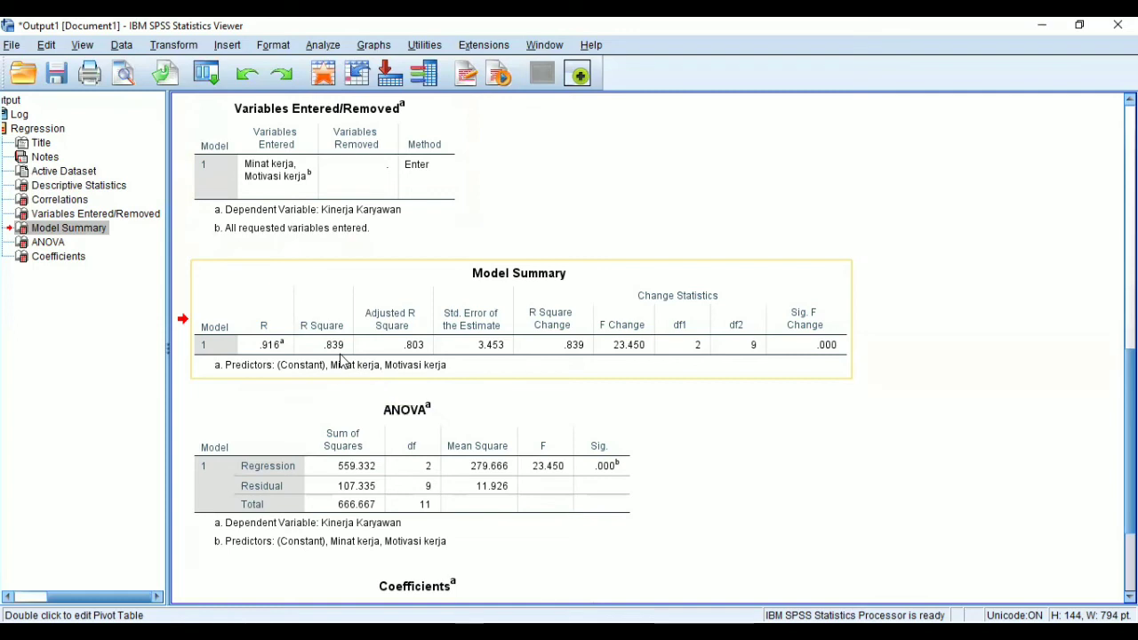
{"action": "left_click", "coordinate": [549, 444]}
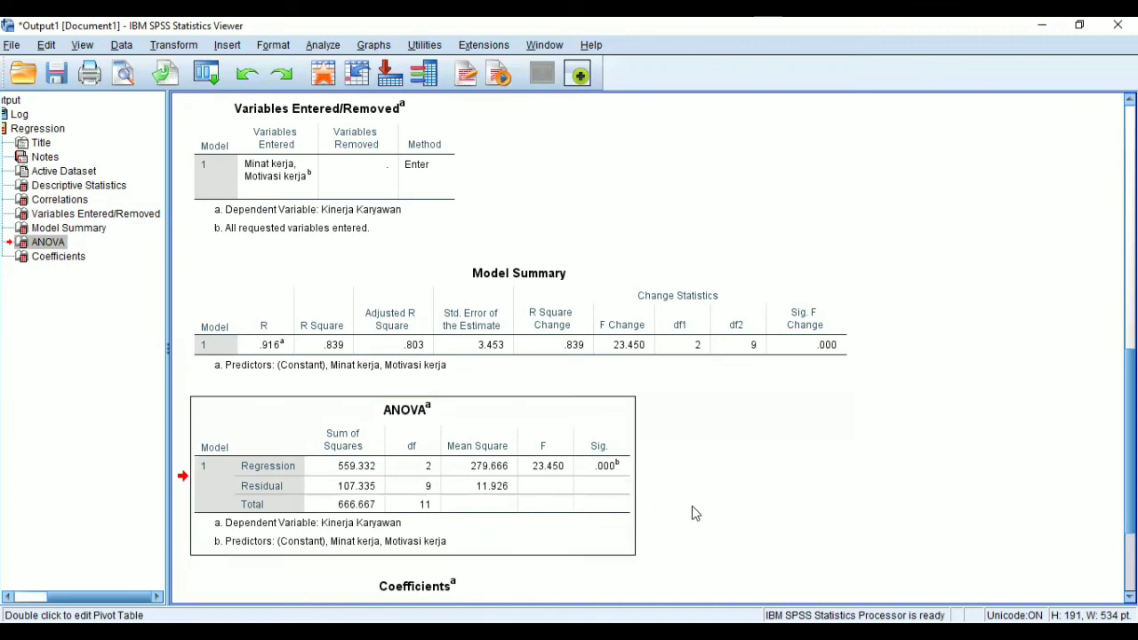
{"action": "left_click", "coordinate": [575, 587]}
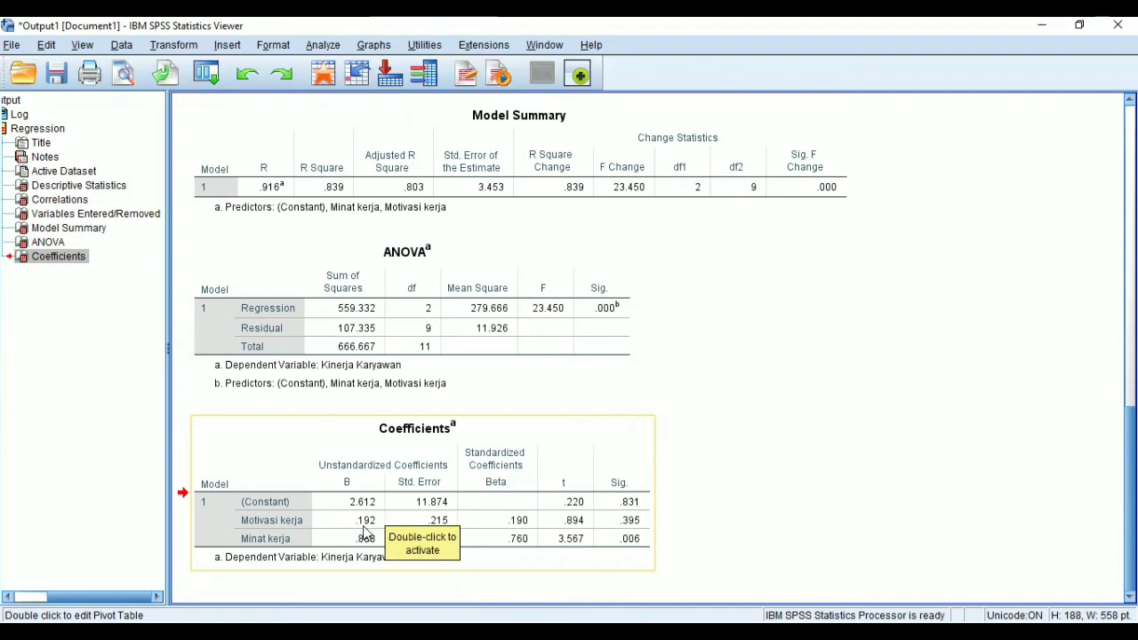
{"action": "left_click", "coordinate": [703, 504]}
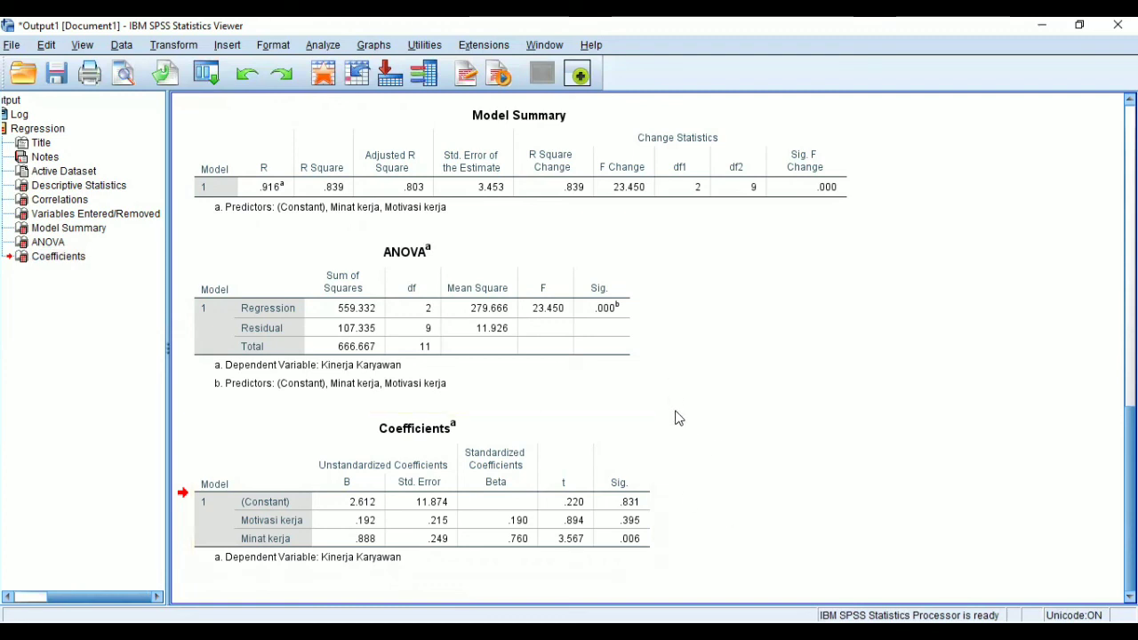
{"action": "left_click", "coordinate": [471, 450]}
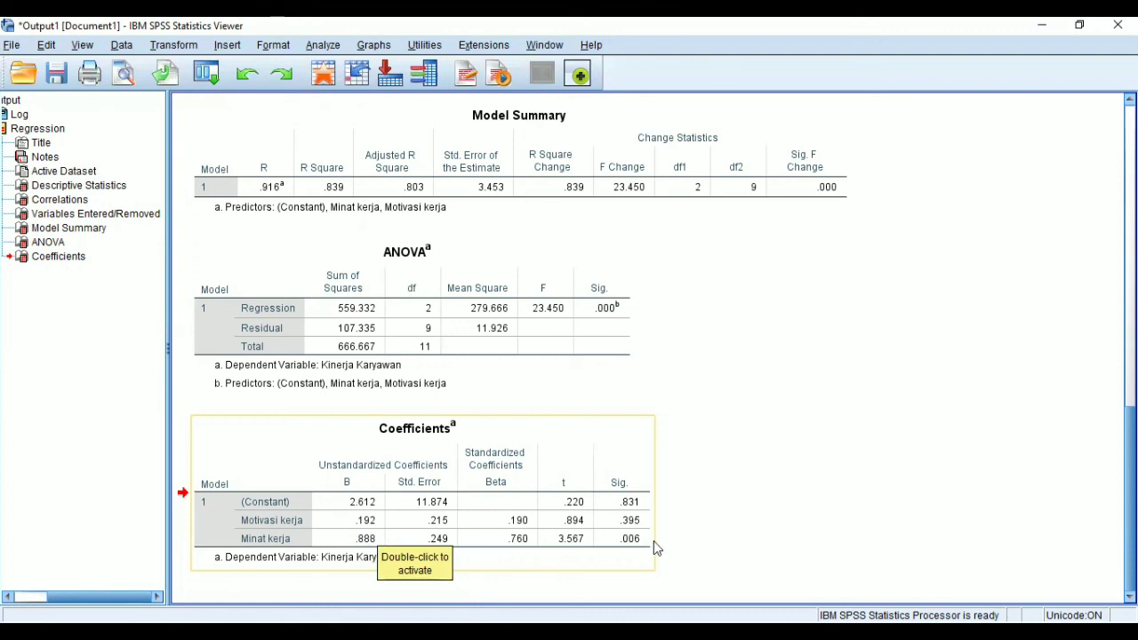
{"action": "left_click", "coordinate": [693, 574]}
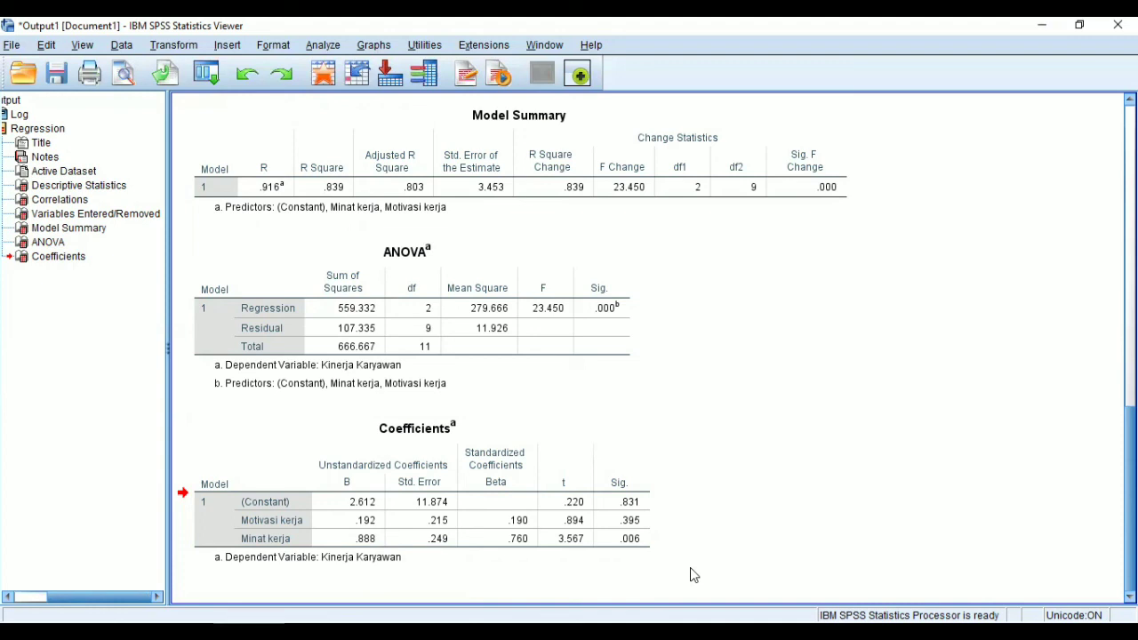
{"action": "left_click", "coordinate": [546, 561]}
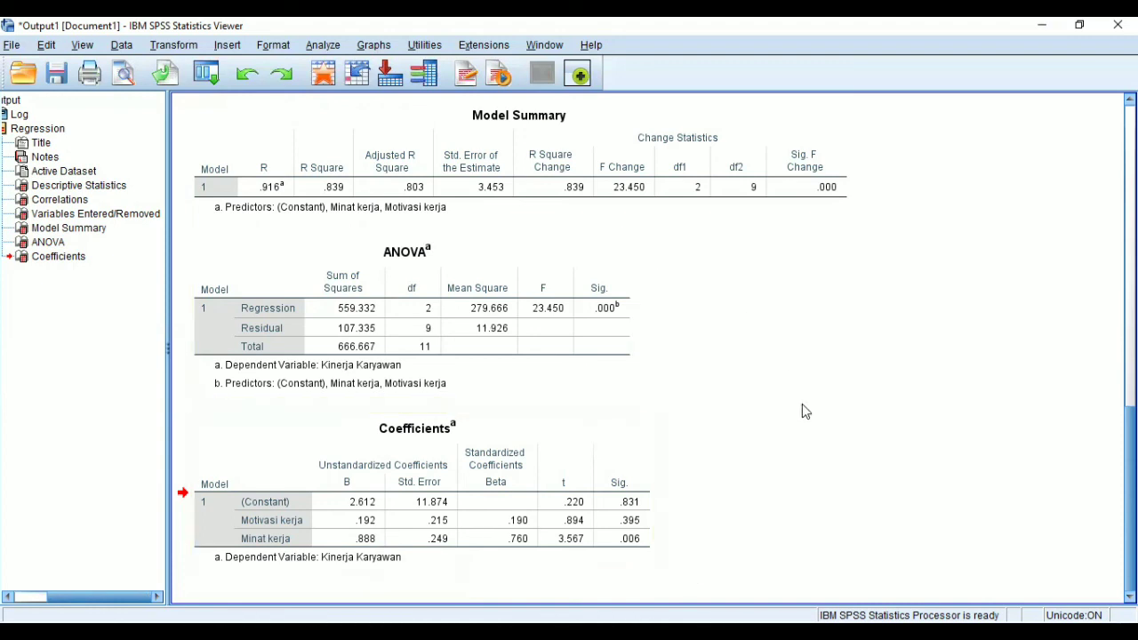